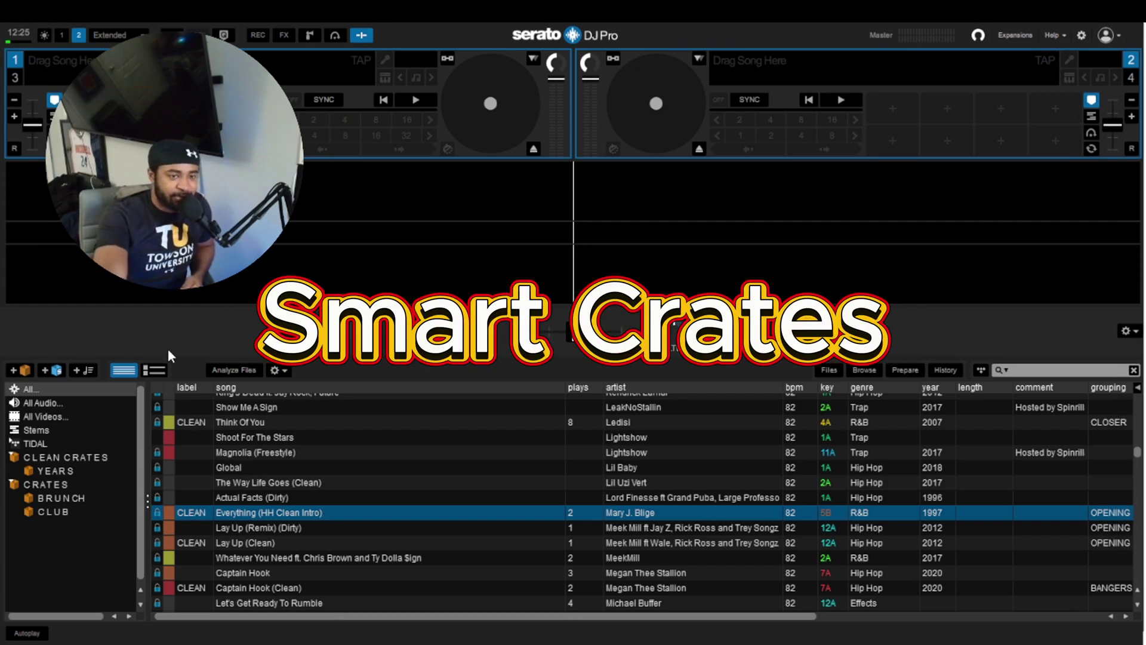
- Start a new smart crate with the + smart crate button next to the crate list
{"action": "left_click", "coordinate": [56, 370]}
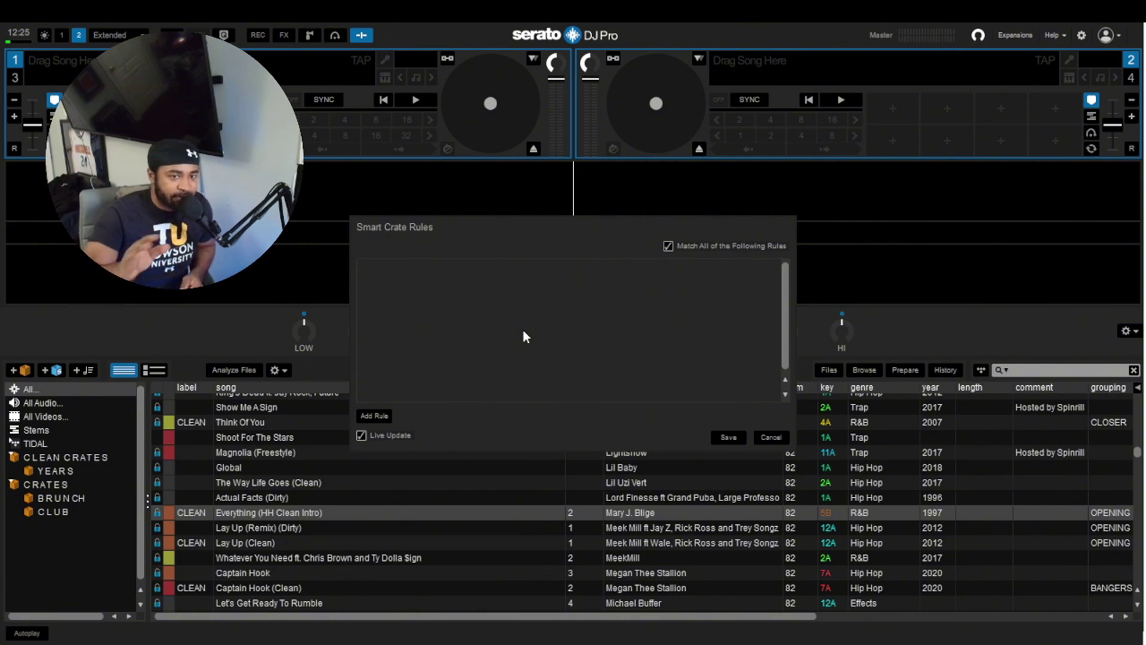
- Cancel the empty smart crate and scroll the track list sideways to review its metadata columns
{"action": "left_click", "coordinate": [770, 438]}
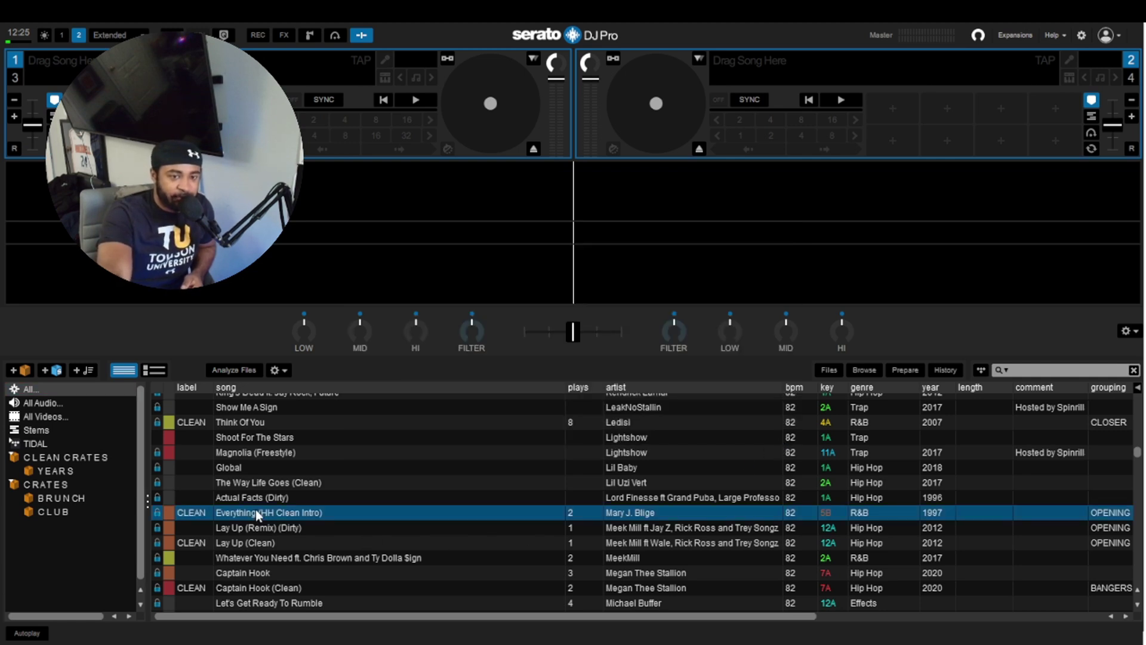
{"action": "left_click_drag", "start_coordinate": [451, 612], "coordinate": [665, 532]}
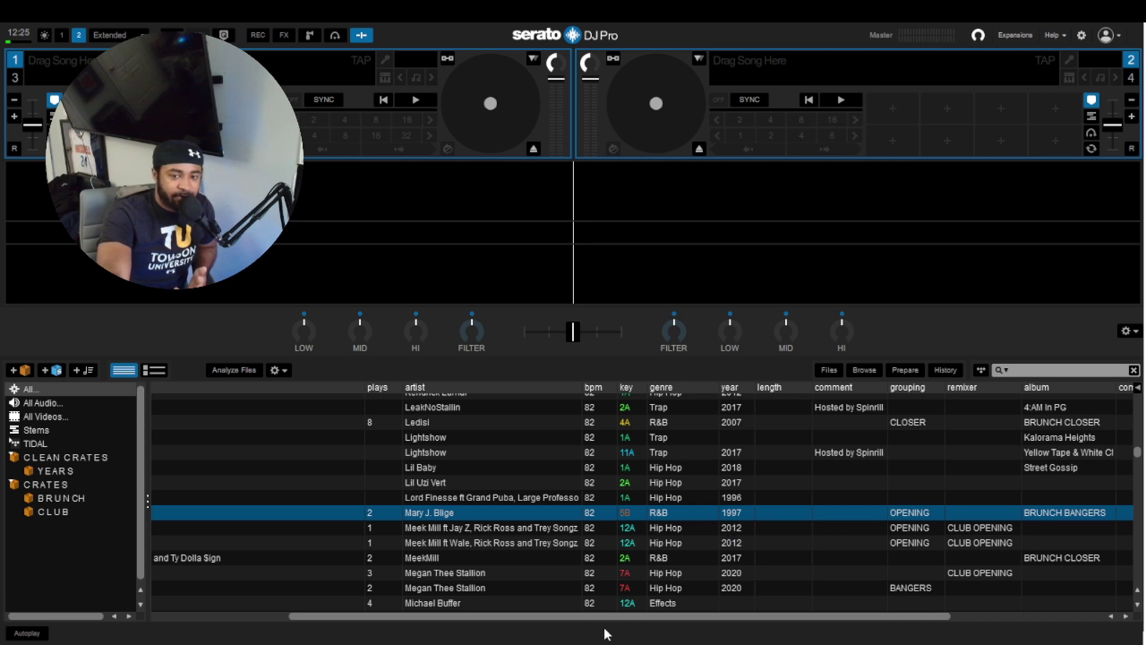
{"action": "left_click_drag", "start_coordinate": [621, 621], "coordinate": [464, 625]}
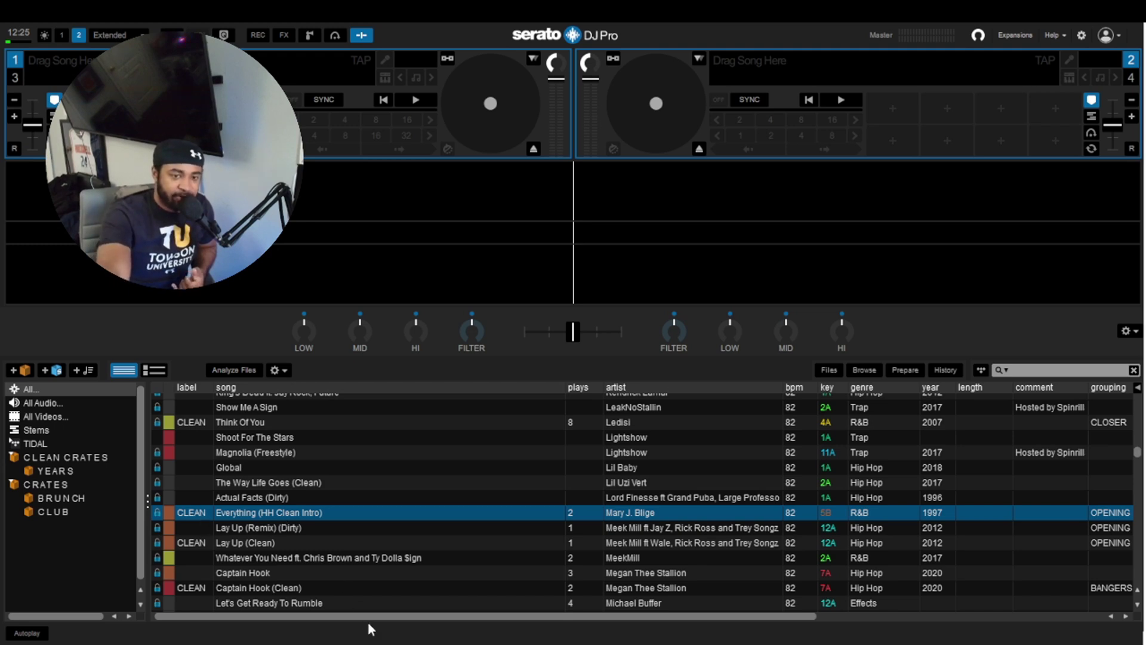
{"action": "left_click_drag", "start_coordinate": [383, 616], "coordinate": [662, 616]}
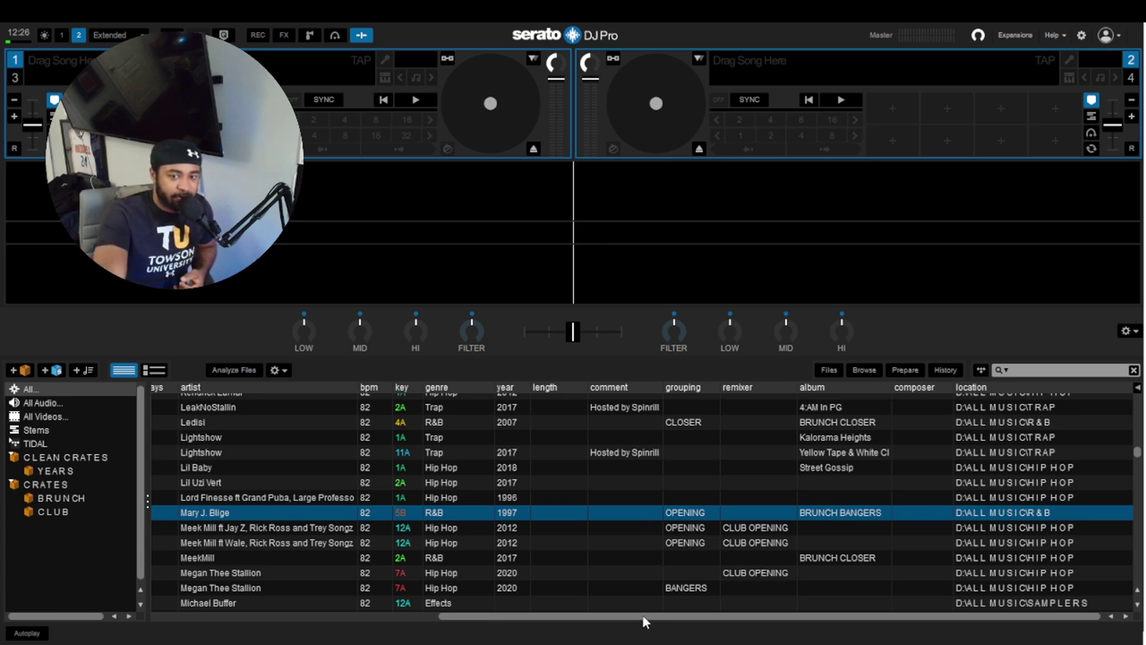
{"action": "left_click_drag", "start_coordinate": [642, 620], "coordinate": [384, 621]}
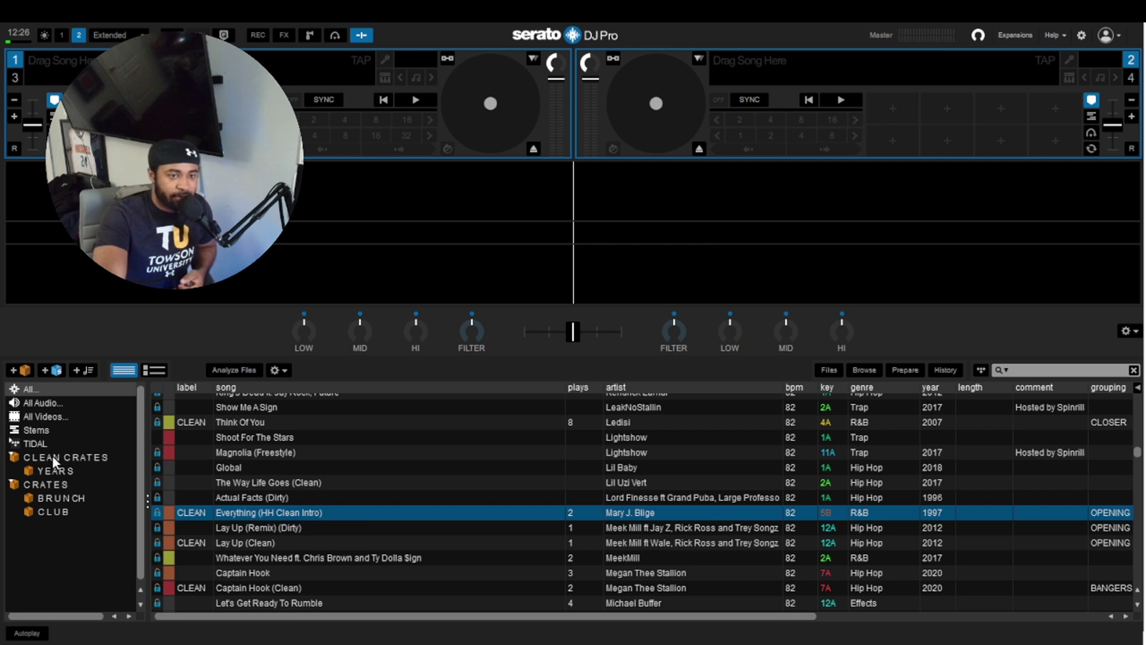
- In a new smart crate, add three rules on the fields year, year and song
{"action": "left_click", "coordinate": [59, 375]}
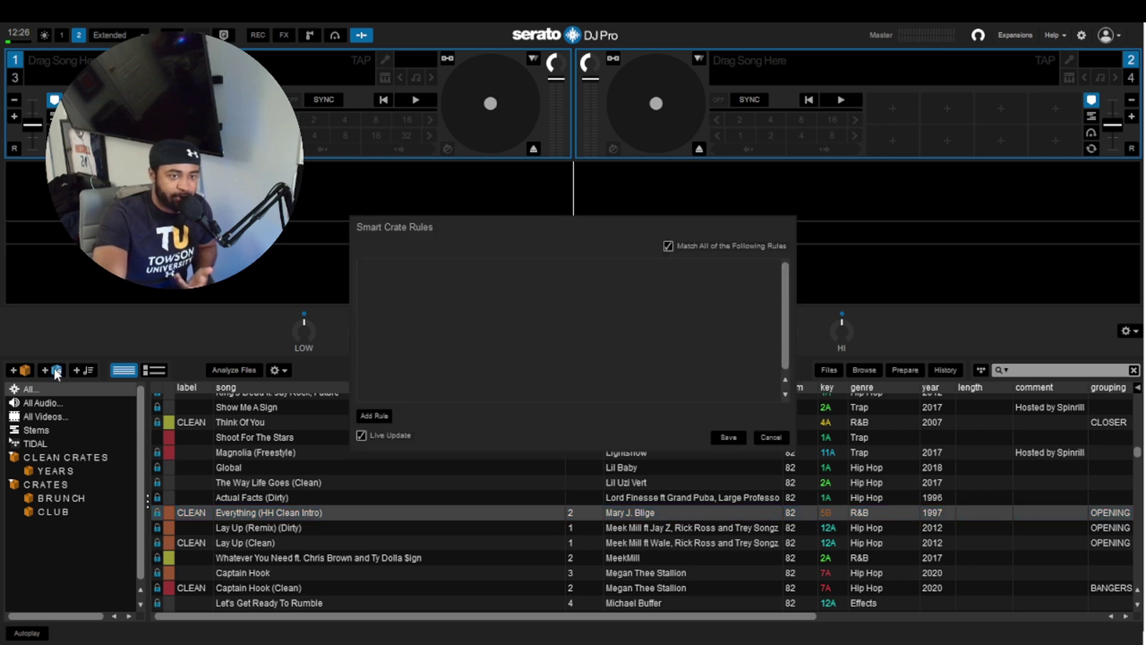
{"action": "left_click", "coordinate": [369, 413]}
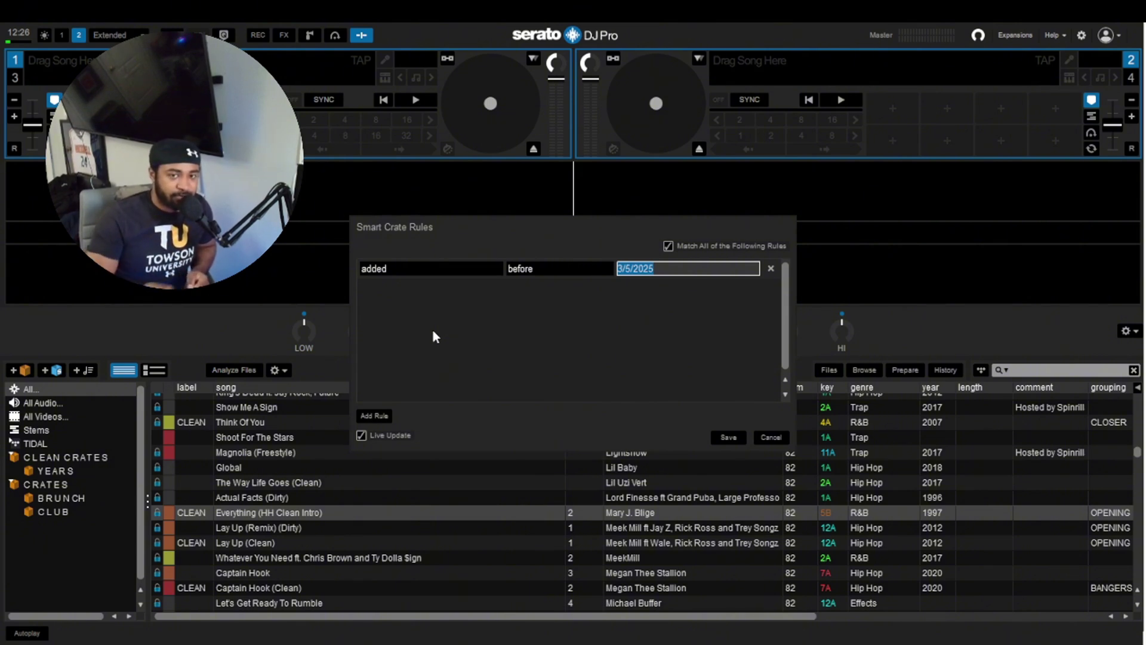
{"action": "left_click", "coordinate": [420, 268]}
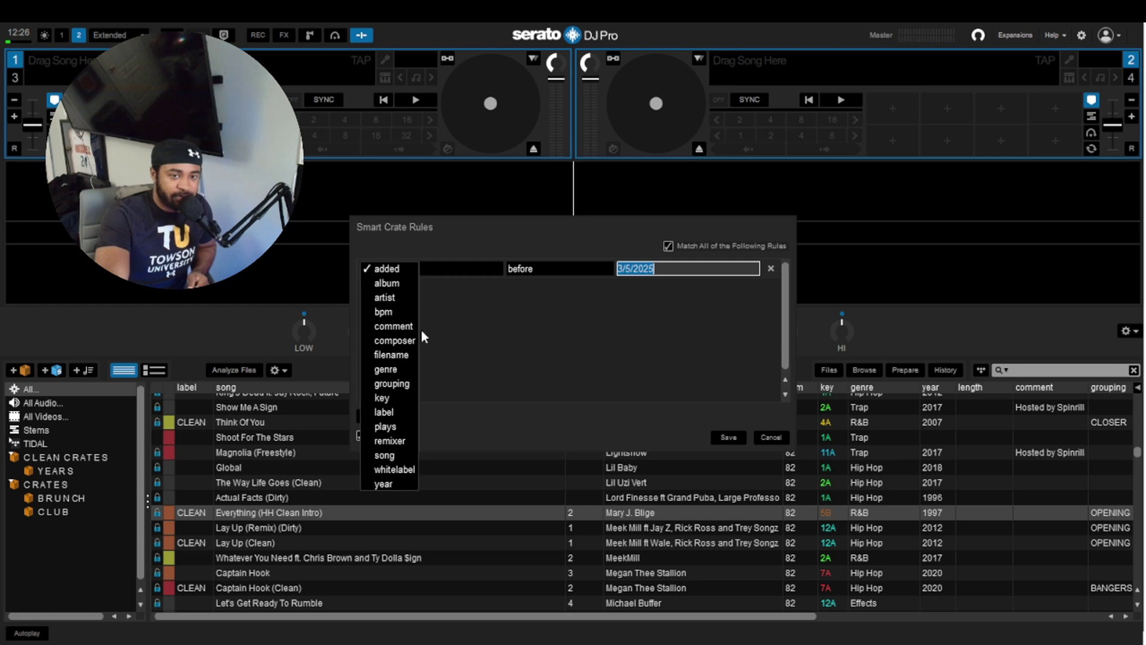
{"action": "left_click", "coordinate": [395, 484]}
{"action": "left_click", "coordinate": [386, 418]}
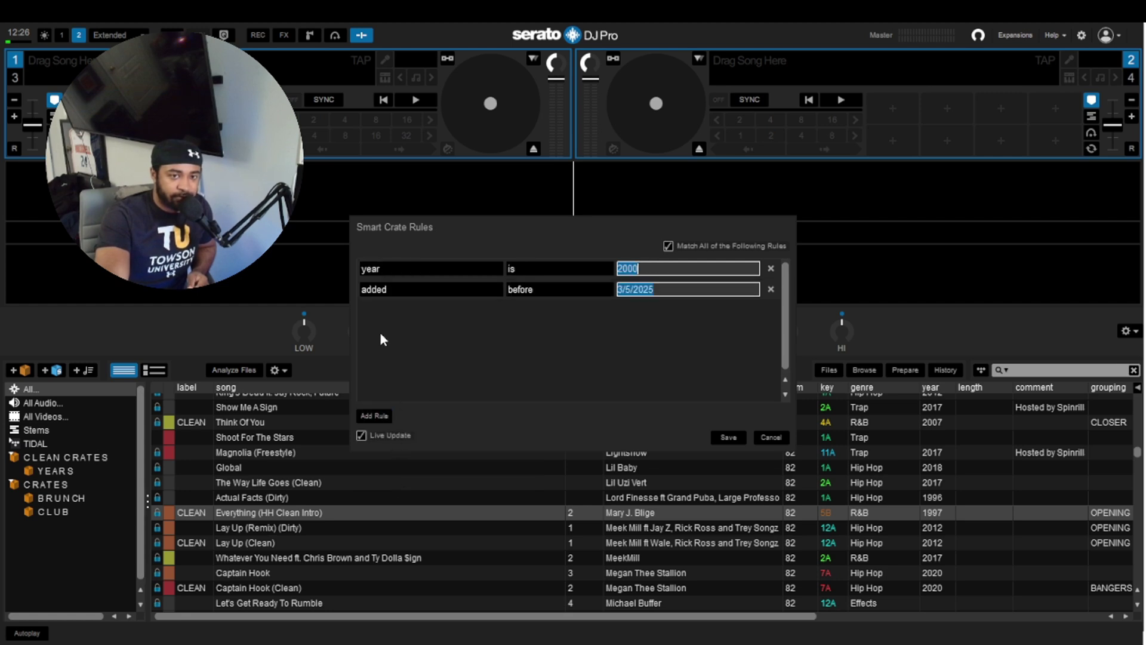
{"action": "left_click", "coordinate": [381, 295]}
{"action": "left_click", "coordinate": [392, 503]}
{"action": "left_click", "coordinate": [382, 416]}
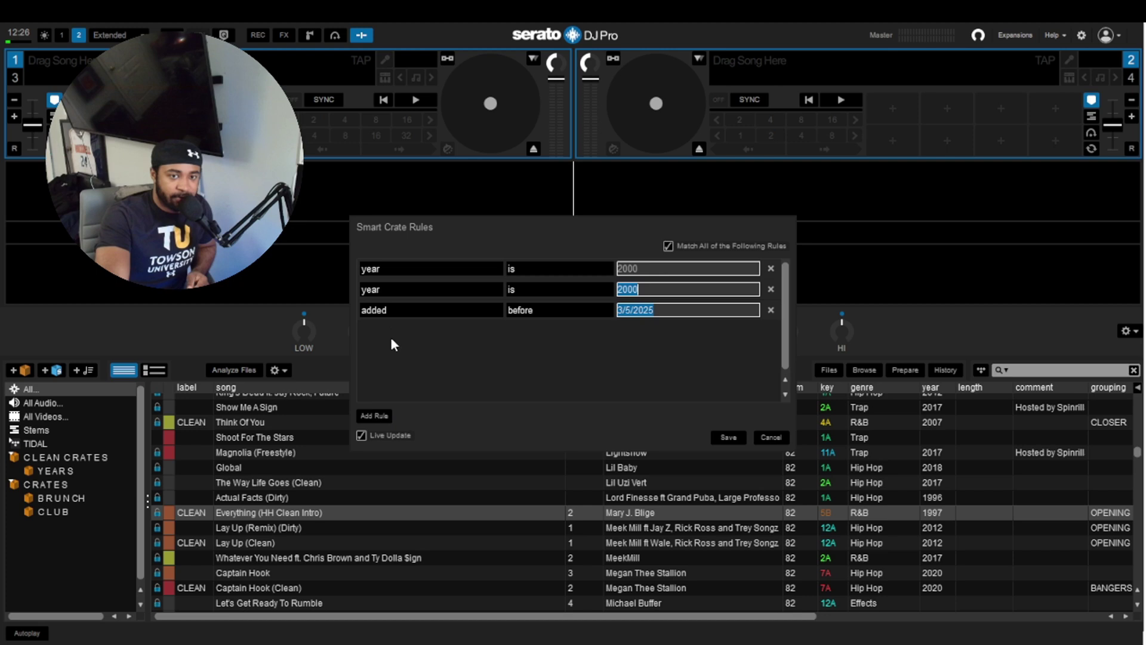
{"action": "left_click", "coordinate": [387, 310]}
{"action": "left_click", "coordinate": [397, 502]}
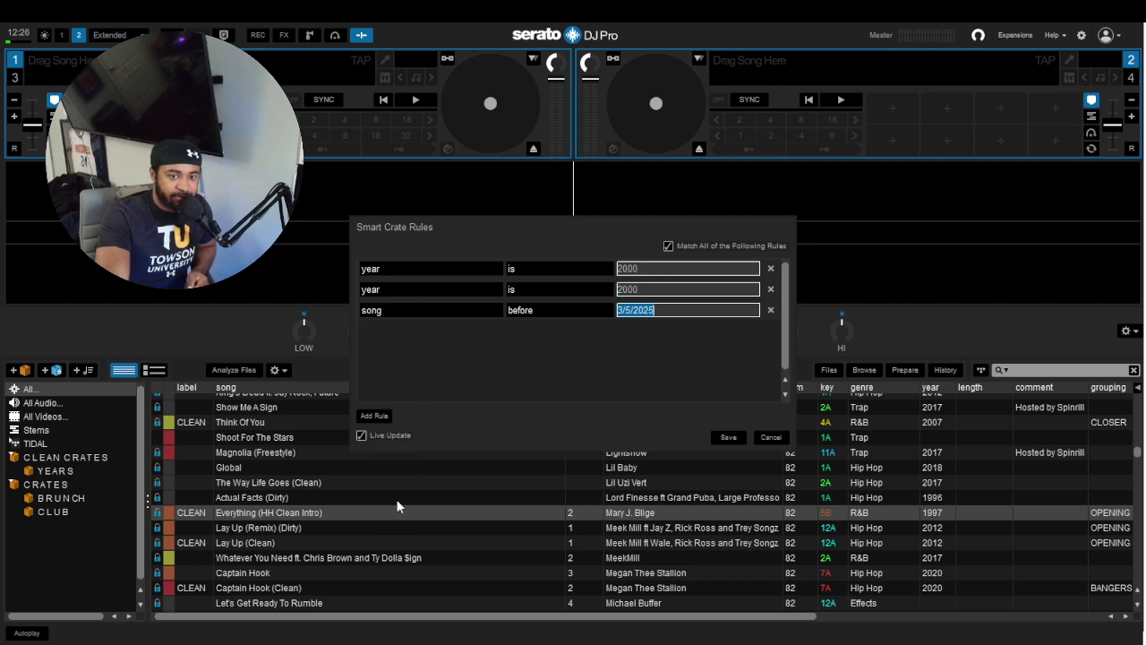
- Set the year rules to after 1989 and before 2010, then type CLEAN
{"action": "left_click", "coordinate": [545, 269]}
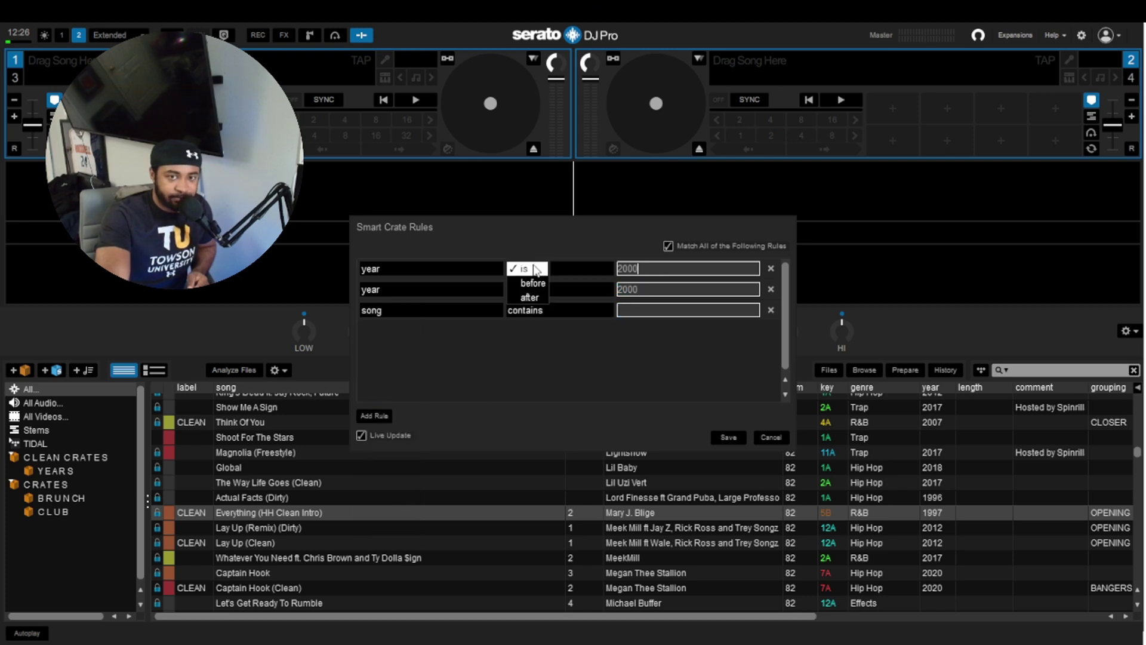
{"action": "left_click", "coordinate": [531, 296]}
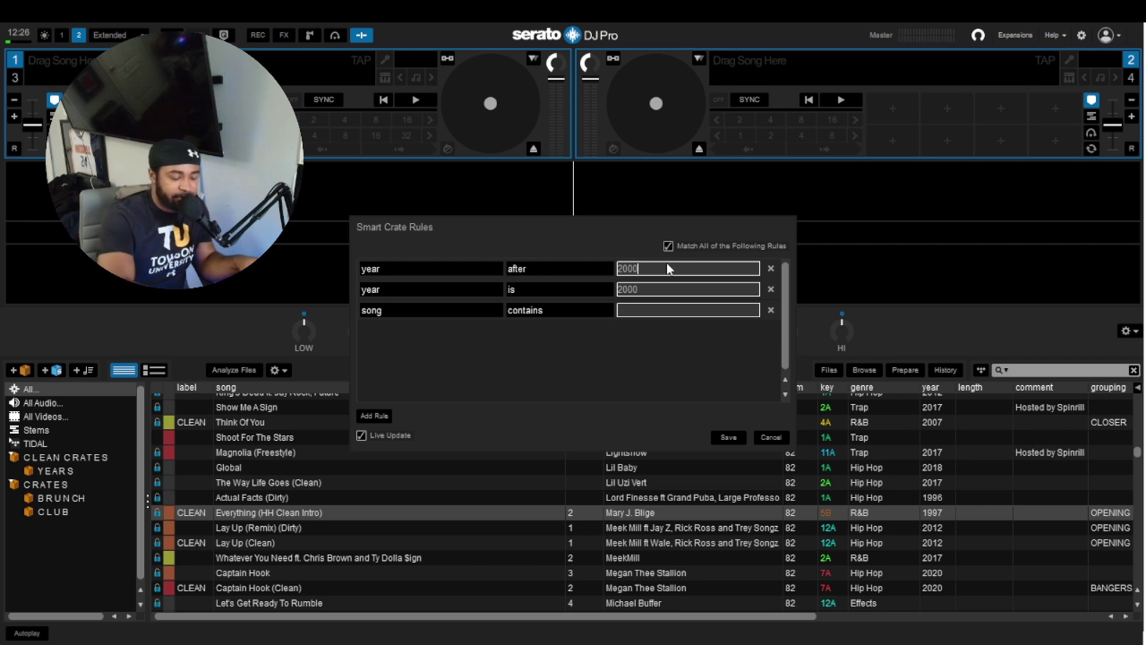
{"action": "key", "text": "BackSpace"}
{"action": "key", "text": "BackSpace"}
{"action": "key", "text": "BackSpace"}
{"action": "key", "text": "BackSpace"}
{"action": "type", "text": "1989"}
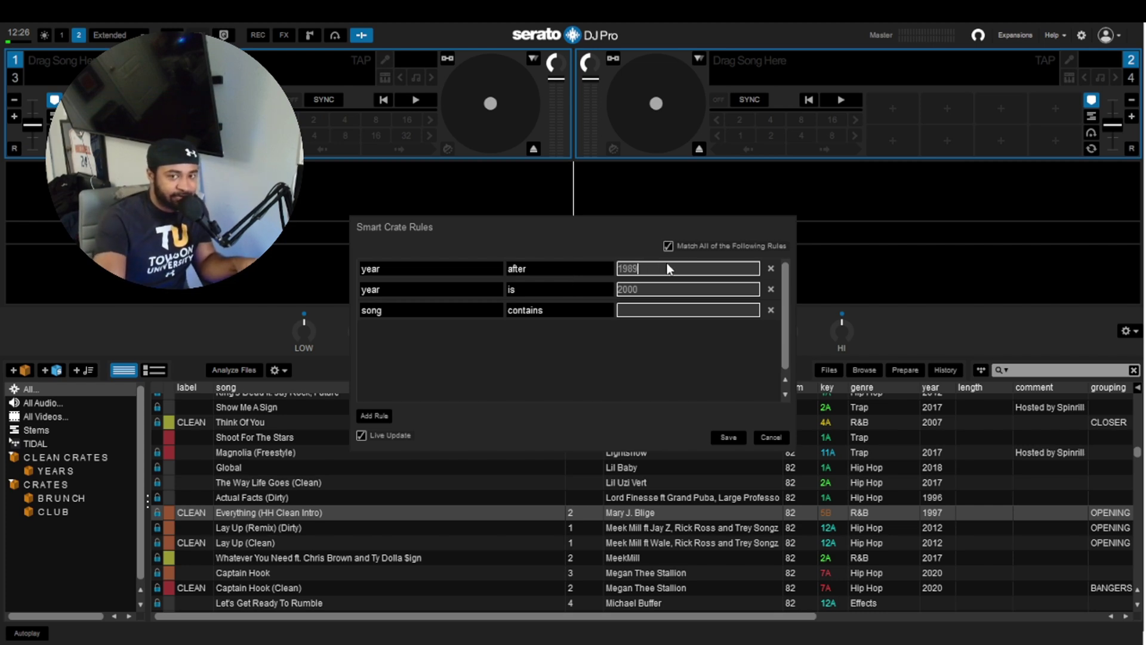
{"action": "left_click", "coordinate": [511, 292]}
{"action": "left_click", "coordinate": [528, 316]}
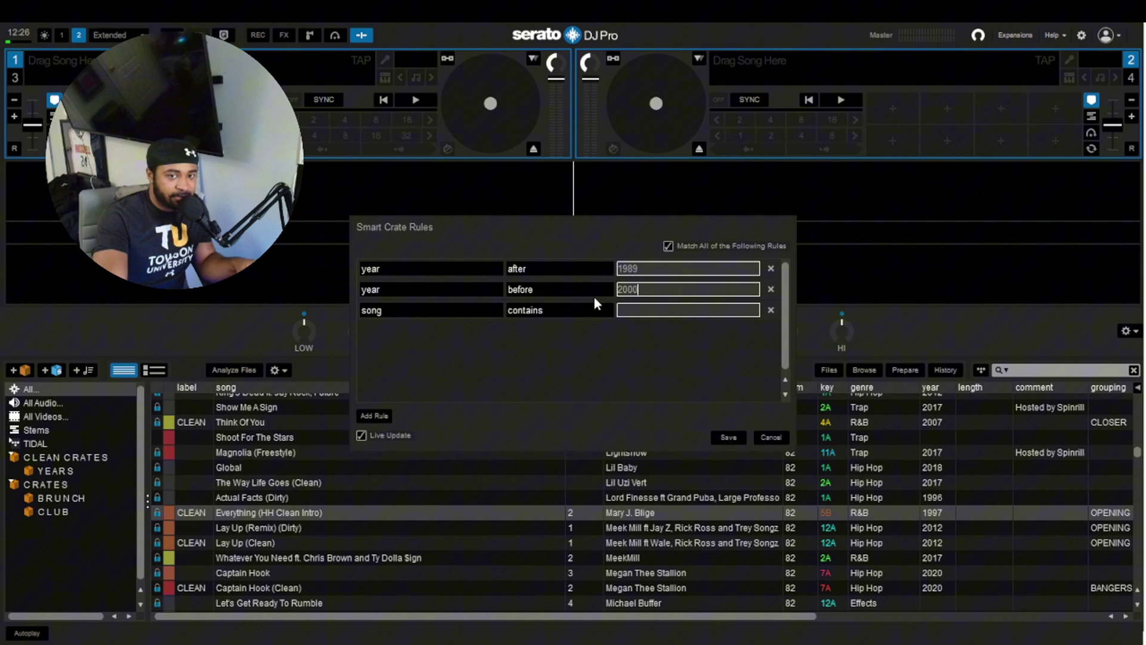
{"action": "key", "text": "BackSpace"}
{"action": "key", "text": "BackSpace"}
{"action": "type", "text": "10"}
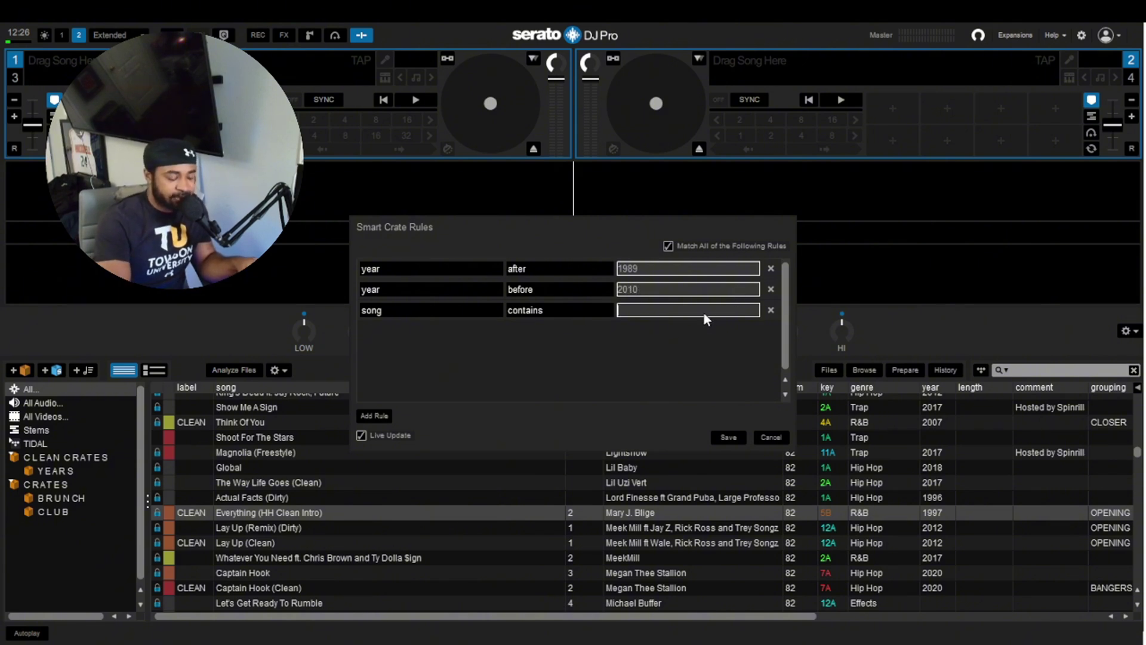
{"action": "type", "text": "CLEAN"}
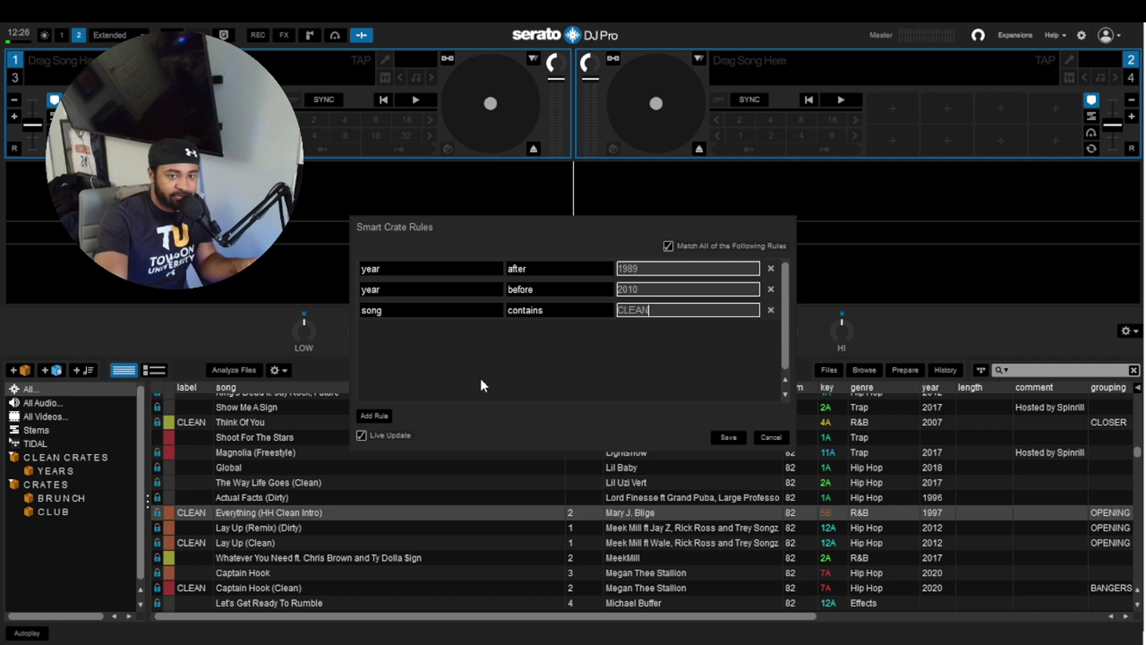
{"action": "left_click", "coordinate": [740, 438]}
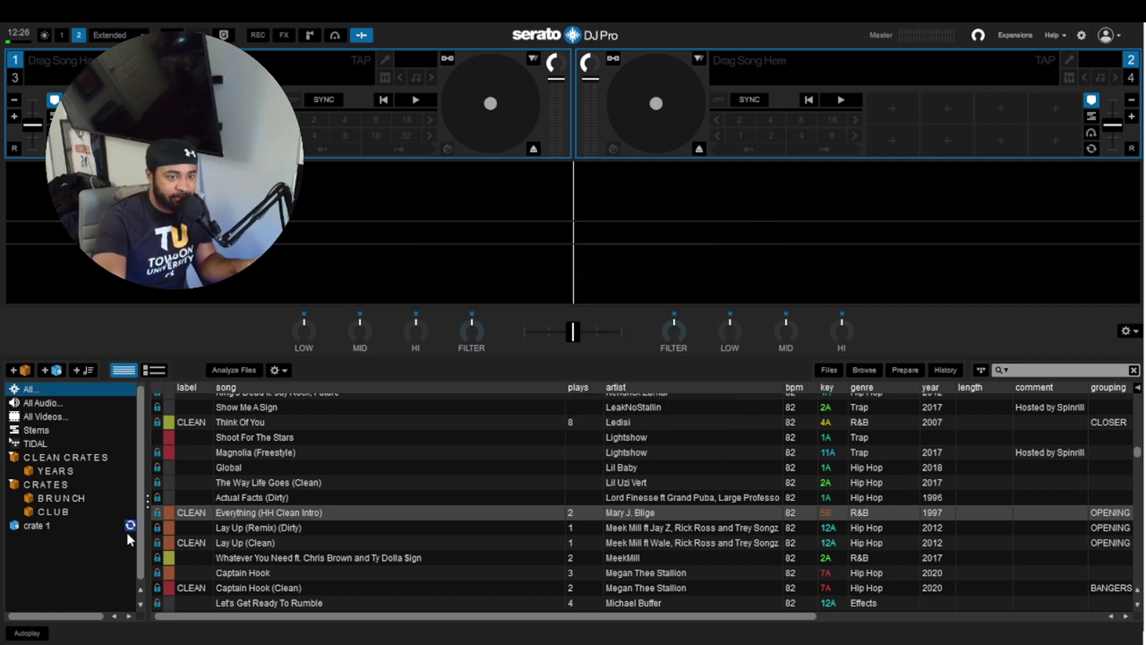
{"action": "left_click", "coordinate": [87, 523]}
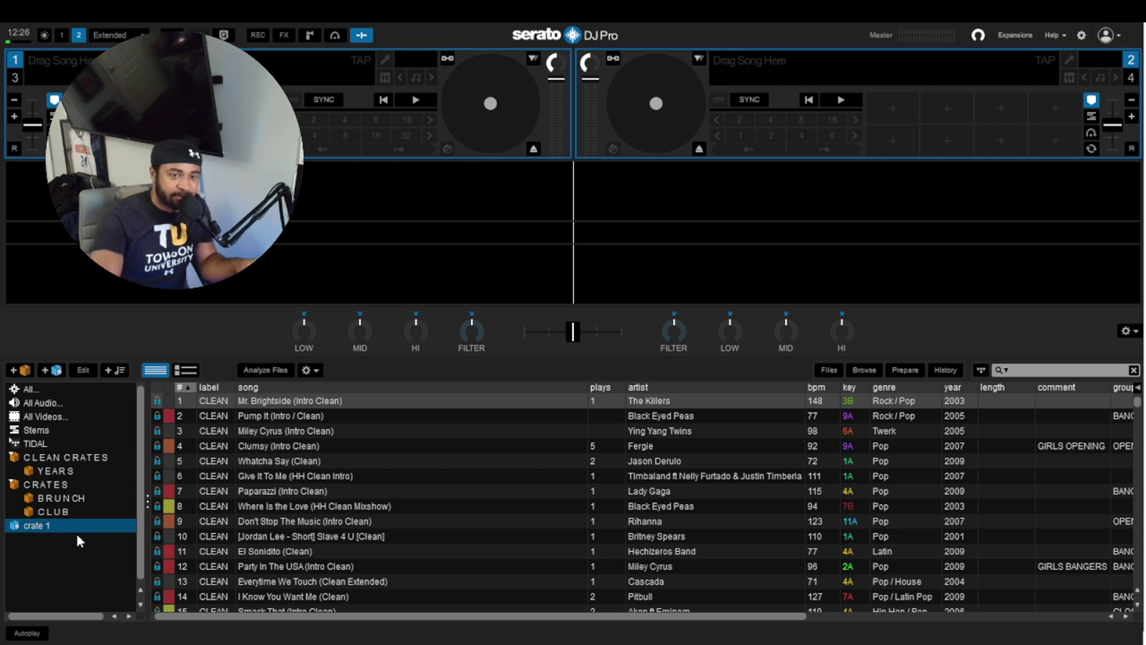
{"action": "left_click", "coordinate": [186, 387]}
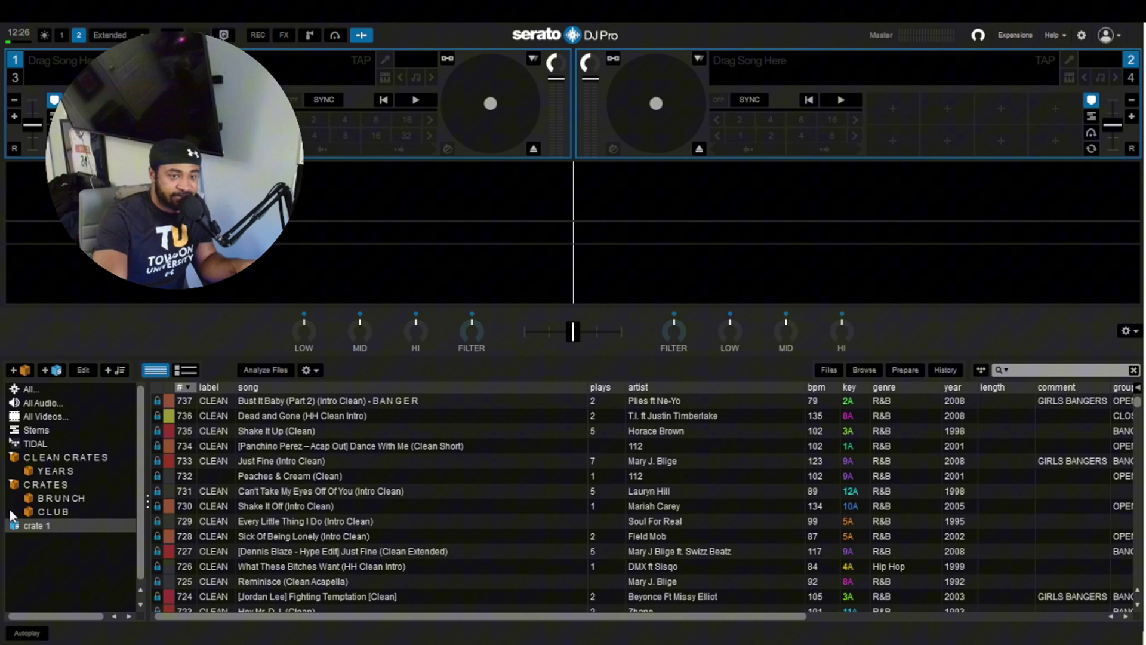
{"action": "left_click_drag", "start_coordinate": [41, 528], "coordinate": [71, 482]}
{"action": "double_click", "coordinate": [70, 484]}
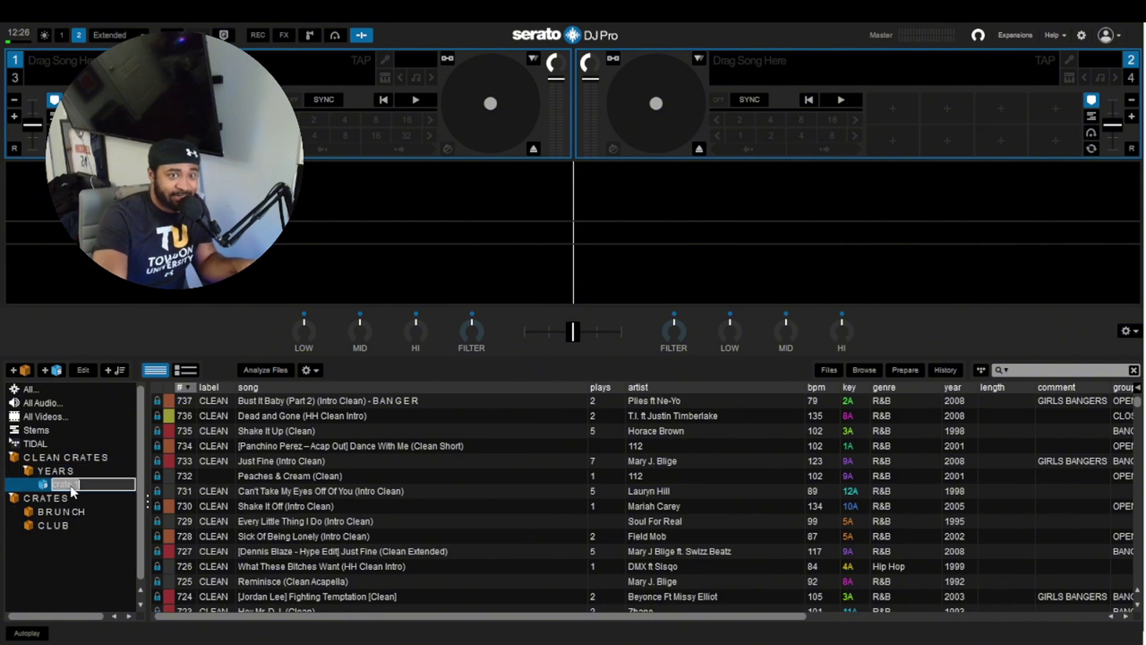
{"action": "type", "text": "Y2"}
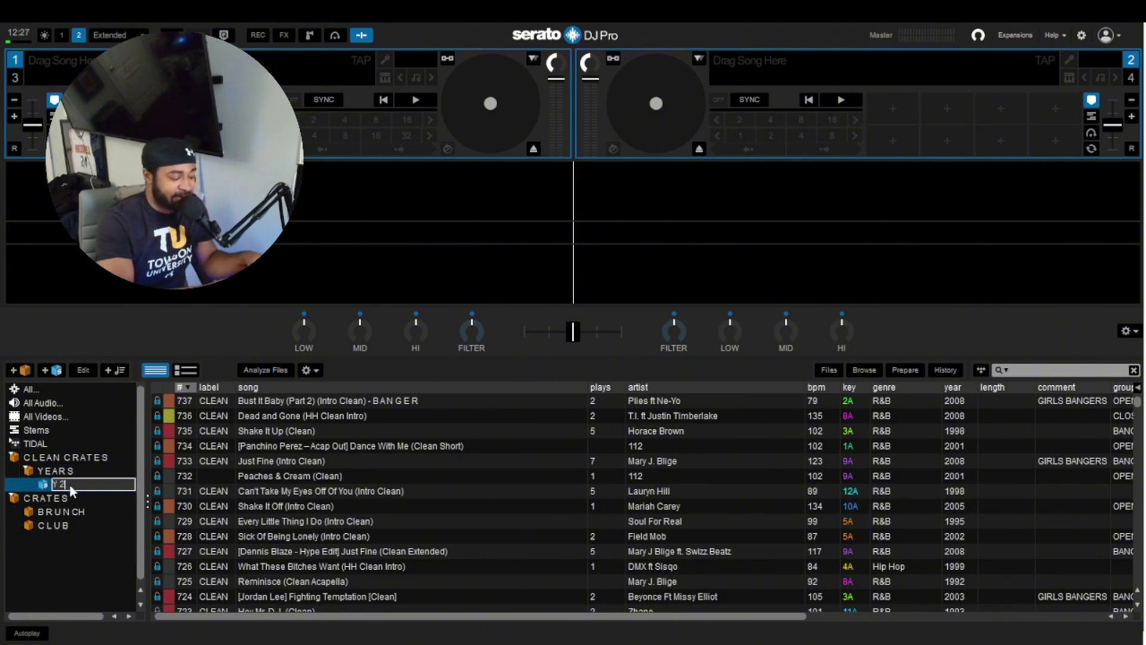
{"action": "type", "text": "K"}
{"action": "key", "text": "Return"}
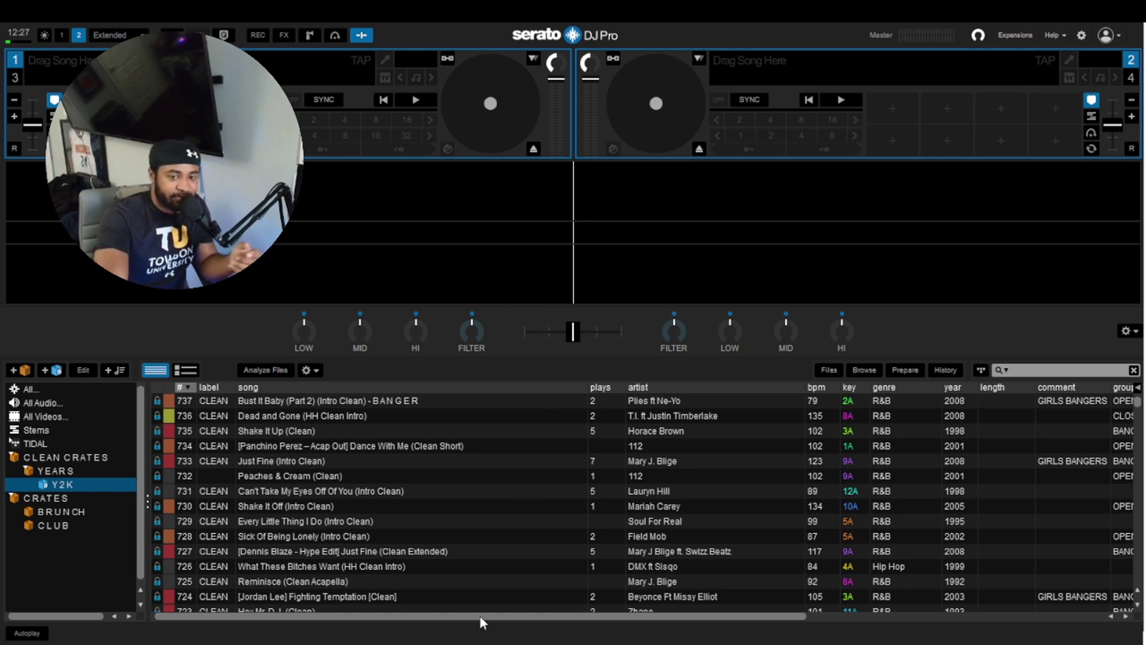
{"action": "left_click_drag", "start_coordinate": [480, 617], "coordinate": [745, 542]}
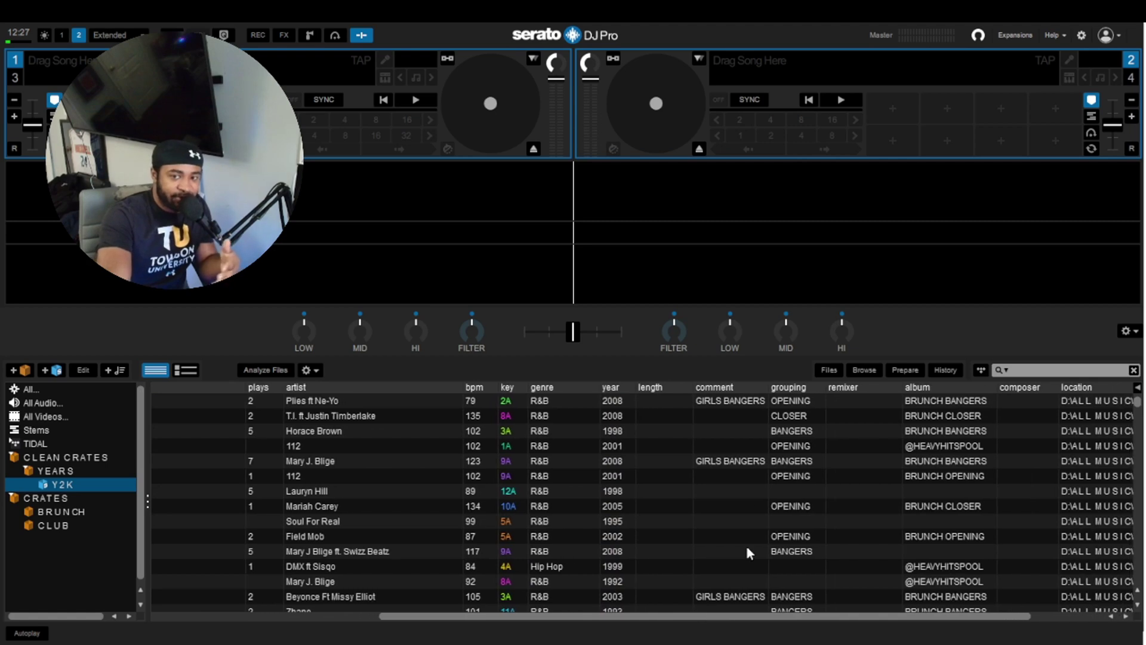
{"action": "left_click_drag", "start_coordinate": [770, 615], "coordinate": [540, 632]}
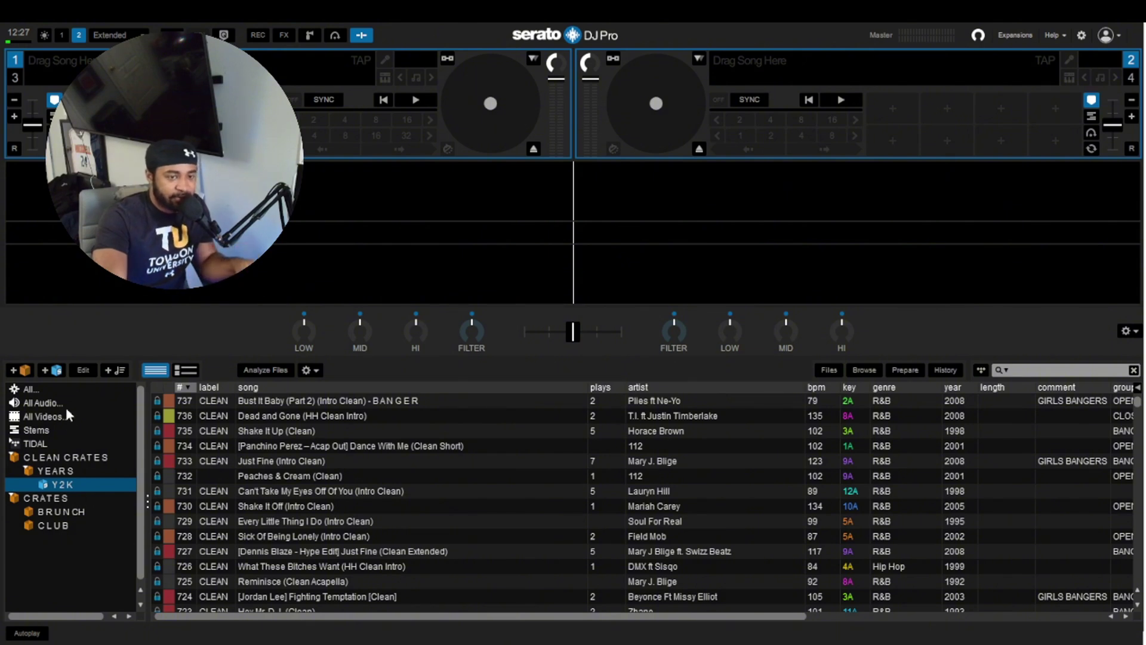
- In a new smart crate, add a first rule: album contains BRUNCH OPENING
{"action": "left_click", "coordinate": [60, 368]}
{"action": "left_click", "coordinate": [372, 416]}
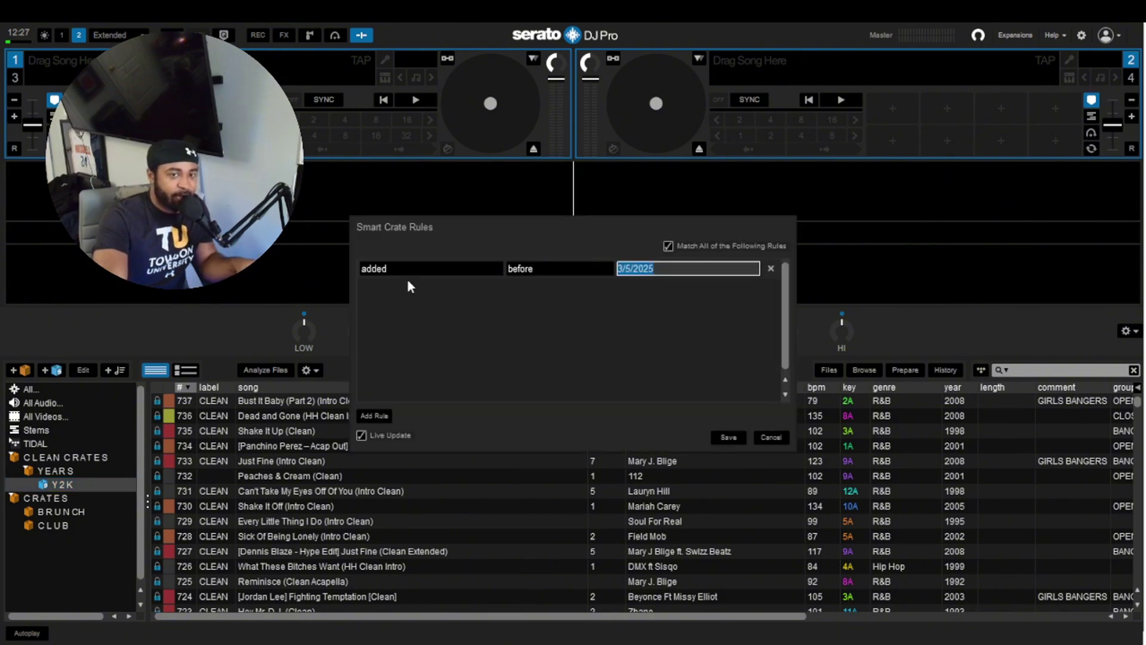
{"action": "left_click", "coordinate": [406, 266]}
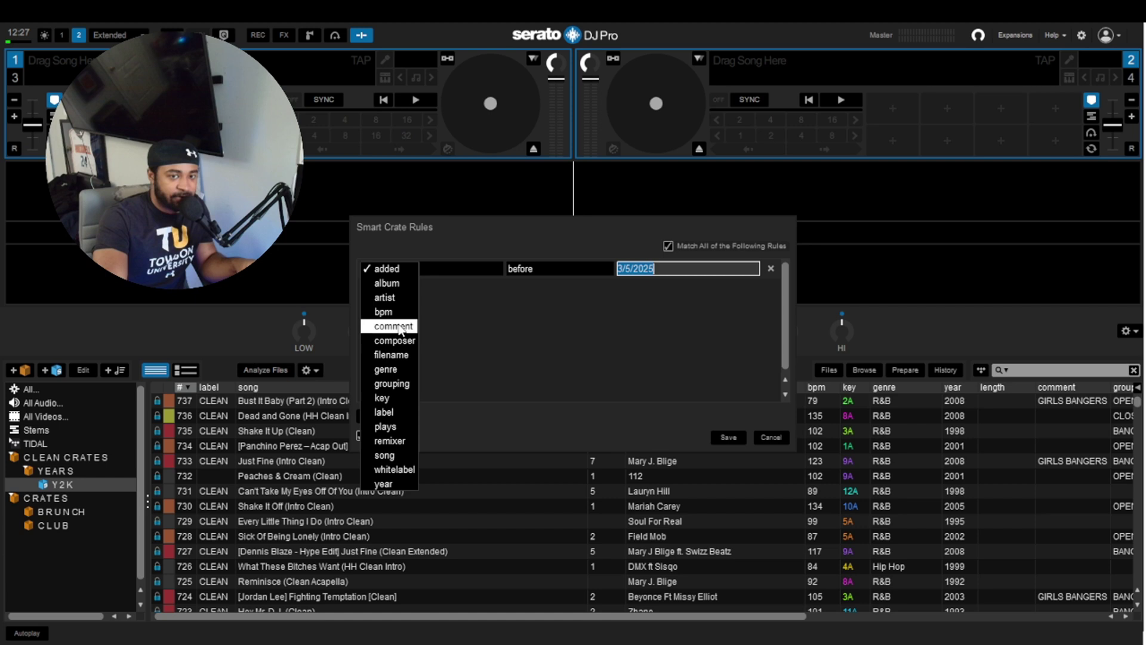
{"action": "left_click", "coordinate": [407, 283]}
{"action": "type", "text": "BRUNCH OPENING"}
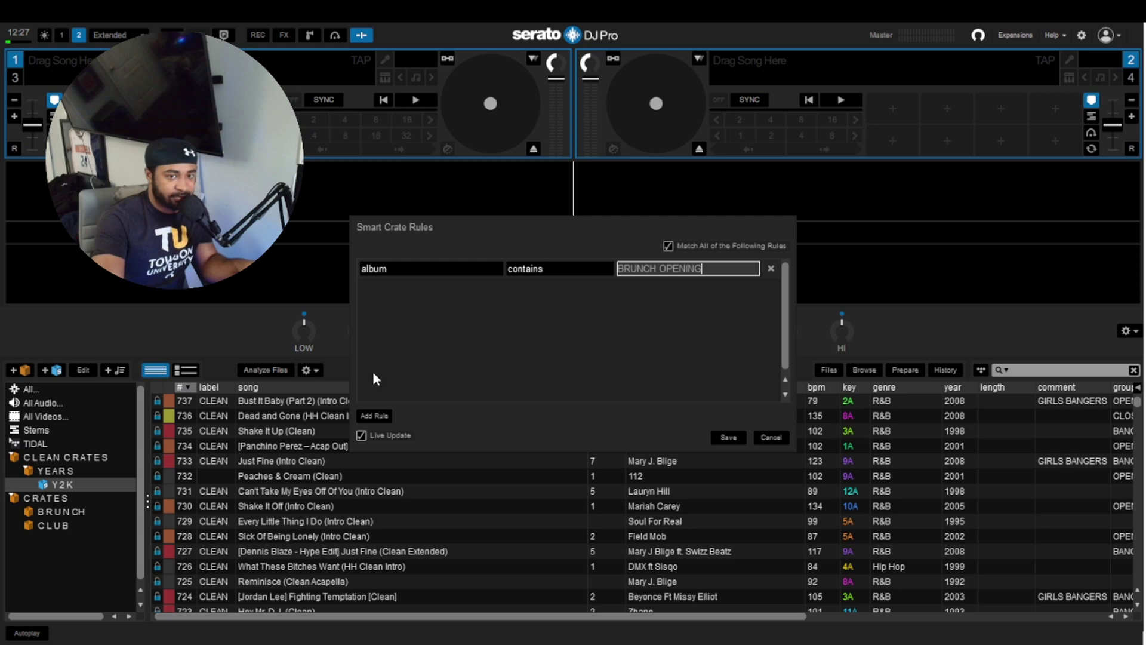
- Add a second rule: genre contains R&B
{"action": "left_click", "coordinate": [372, 415]}
{"action": "left_click", "coordinate": [396, 290]}
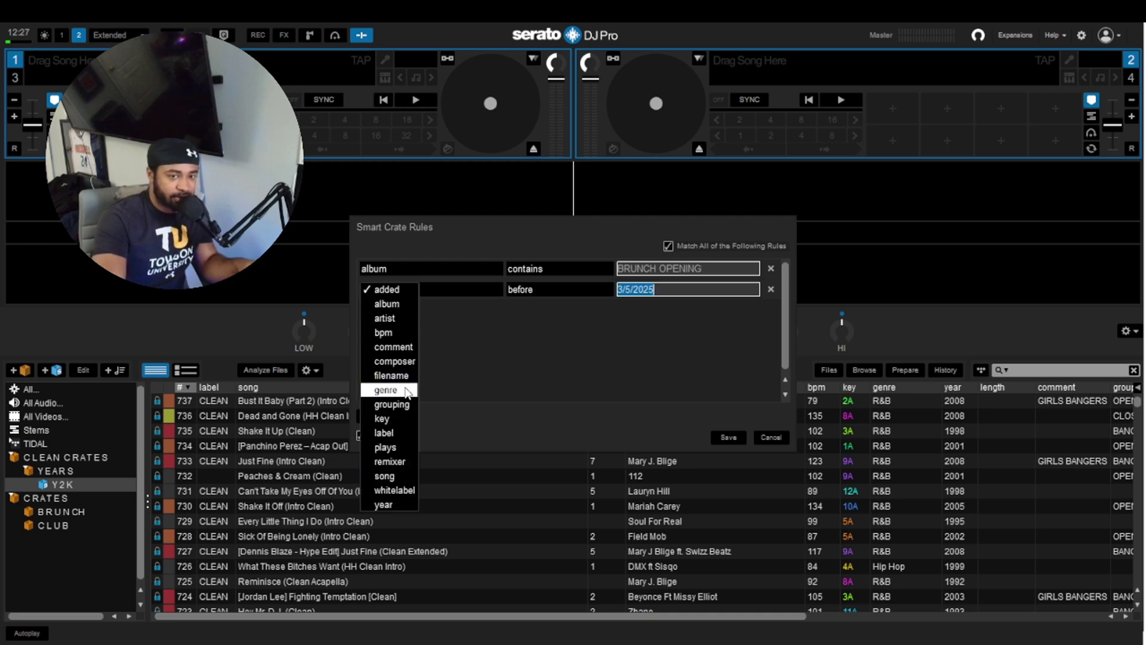
{"action": "left_click", "coordinate": [407, 390]}
{"action": "type", "text": "R&B"}
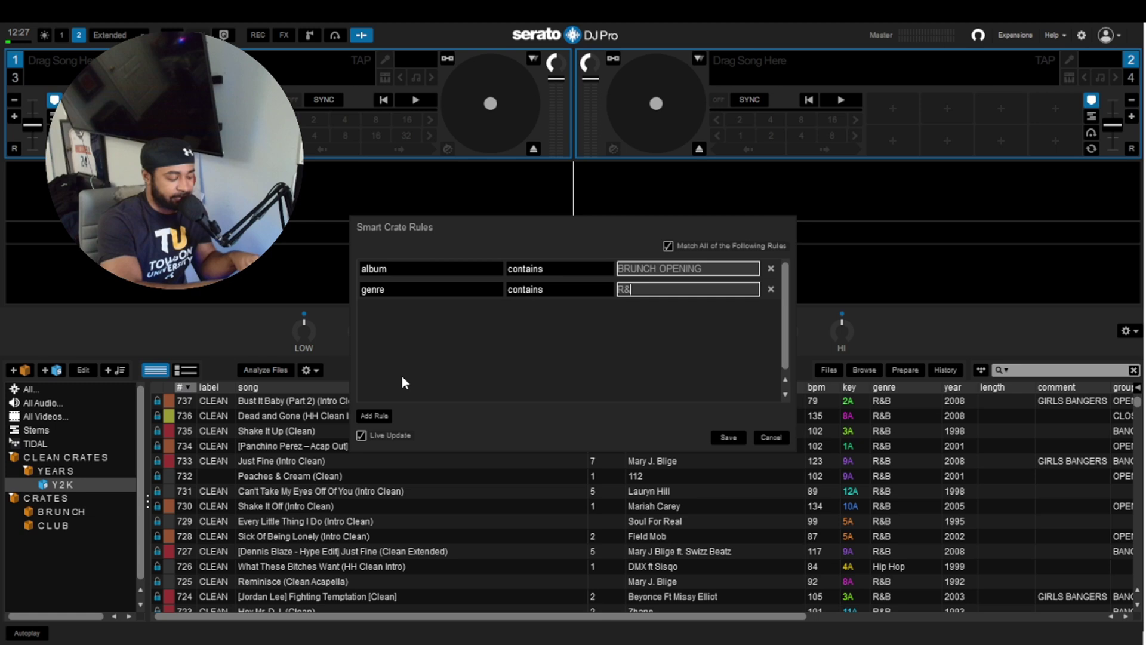
- Add a third rule matching year after 2009
{"action": "left_click", "coordinate": [372, 415]}
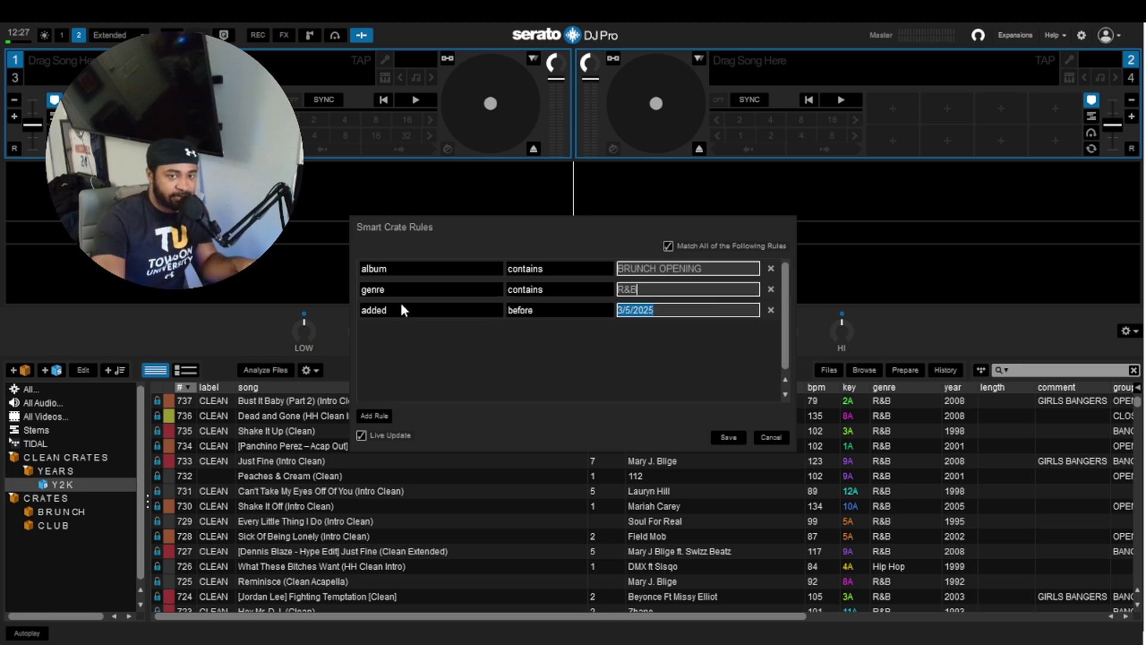
{"action": "left_click", "coordinate": [400, 310]}
{"action": "left_click", "coordinate": [412, 526]}
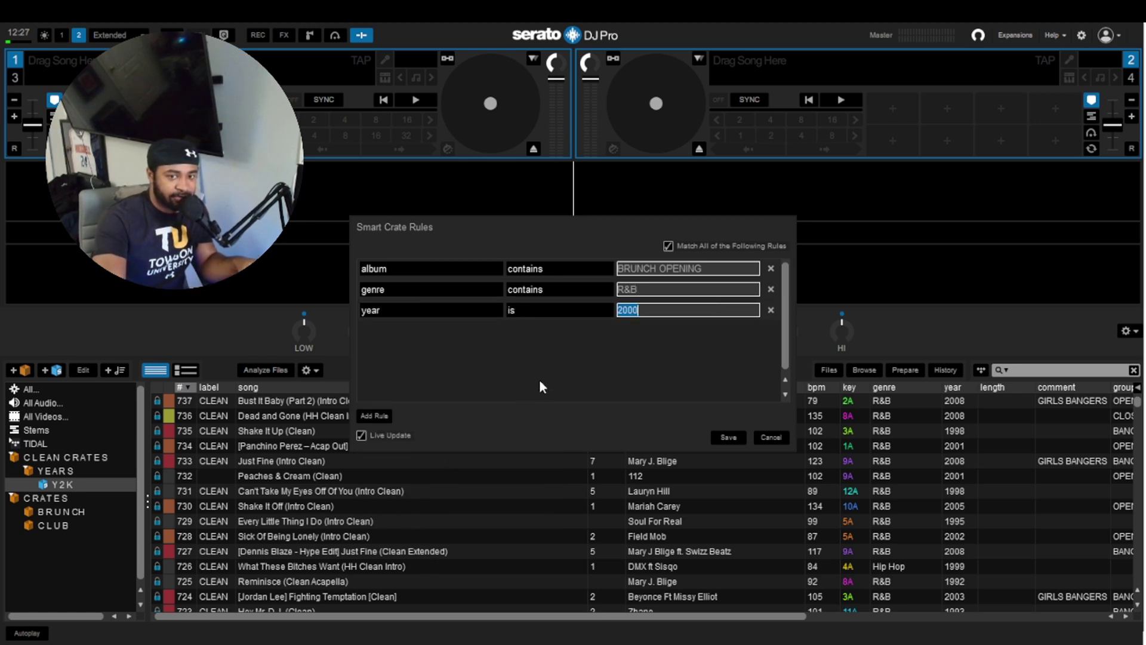
{"action": "type", "text": "2009"}
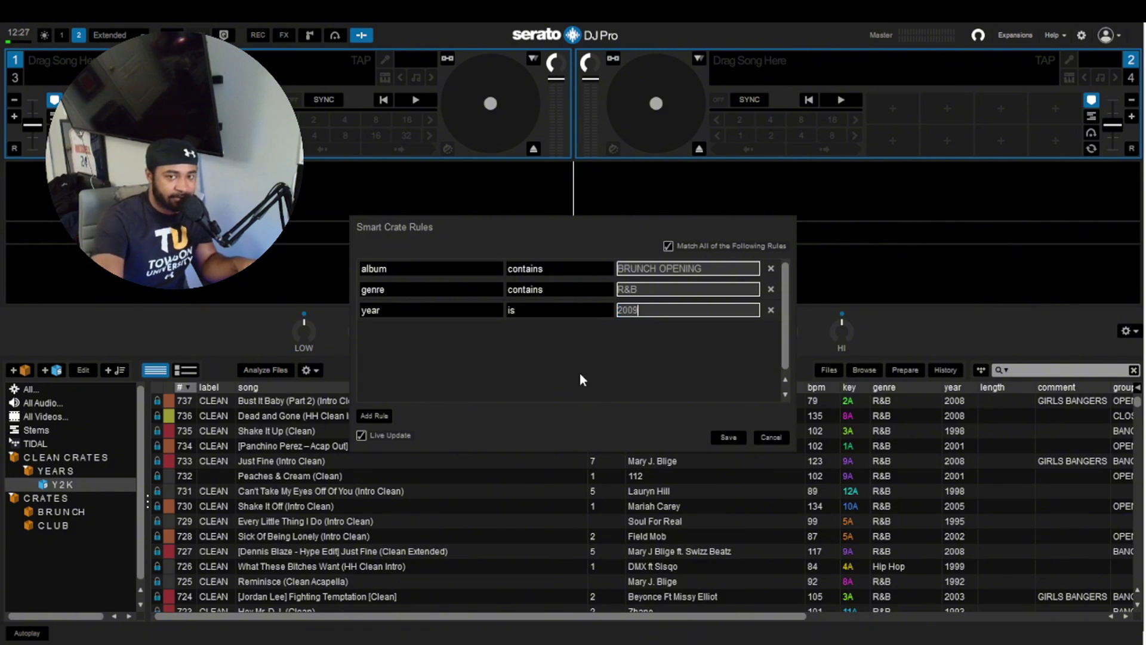
{"action": "left_click", "coordinate": [550, 312]}
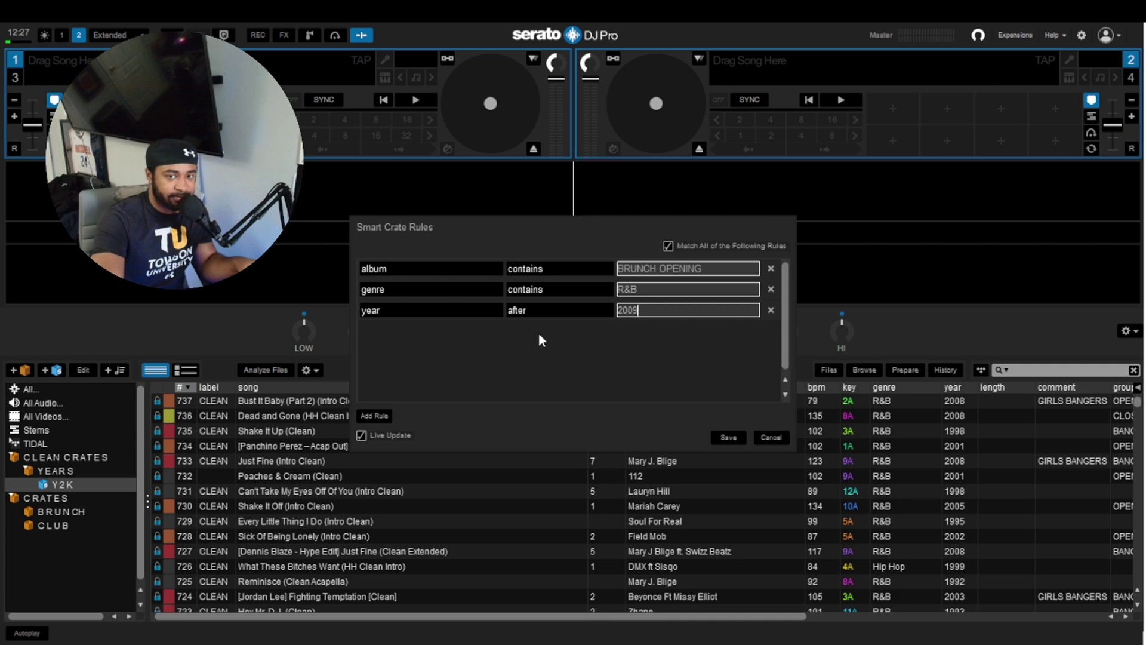
- Save the three-rule smart crate and scroll through the tracks it collects
{"action": "left_click", "coordinate": [732, 439]}
{"action": "left_click", "coordinate": [98, 536]}
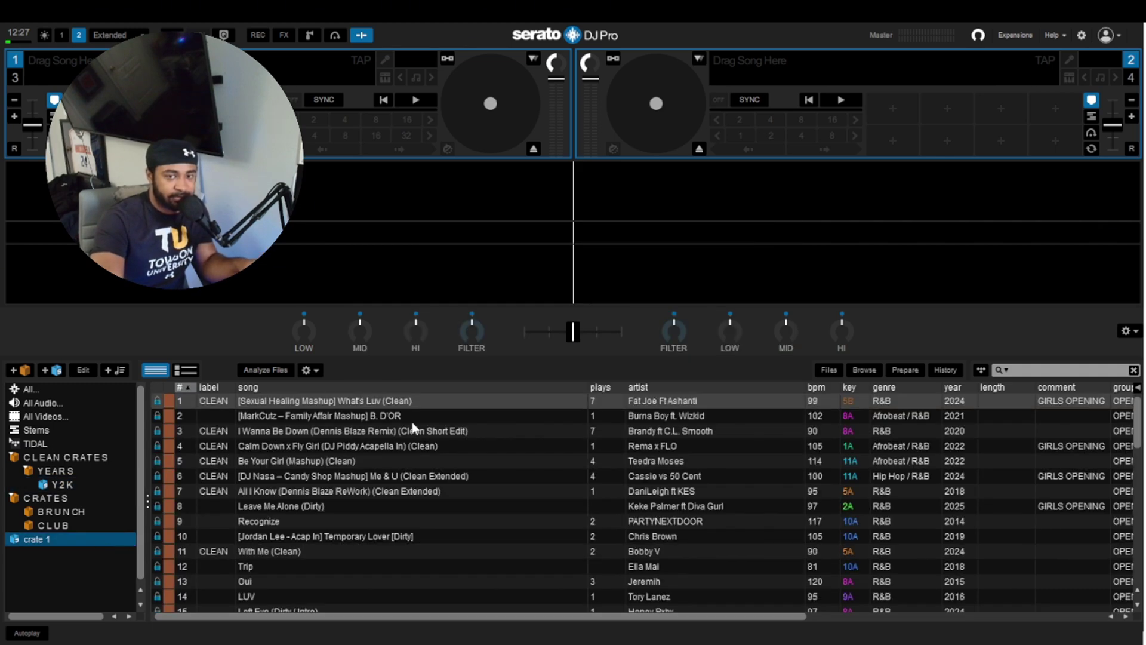
{"action": "scroll", "coordinate": [500, 444], "scroll_direction": "down", "scroll_amount": 3}
{"action": "scroll", "coordinate": [486, 478], "scroll_direction": "up", "scroll_amount": 3}
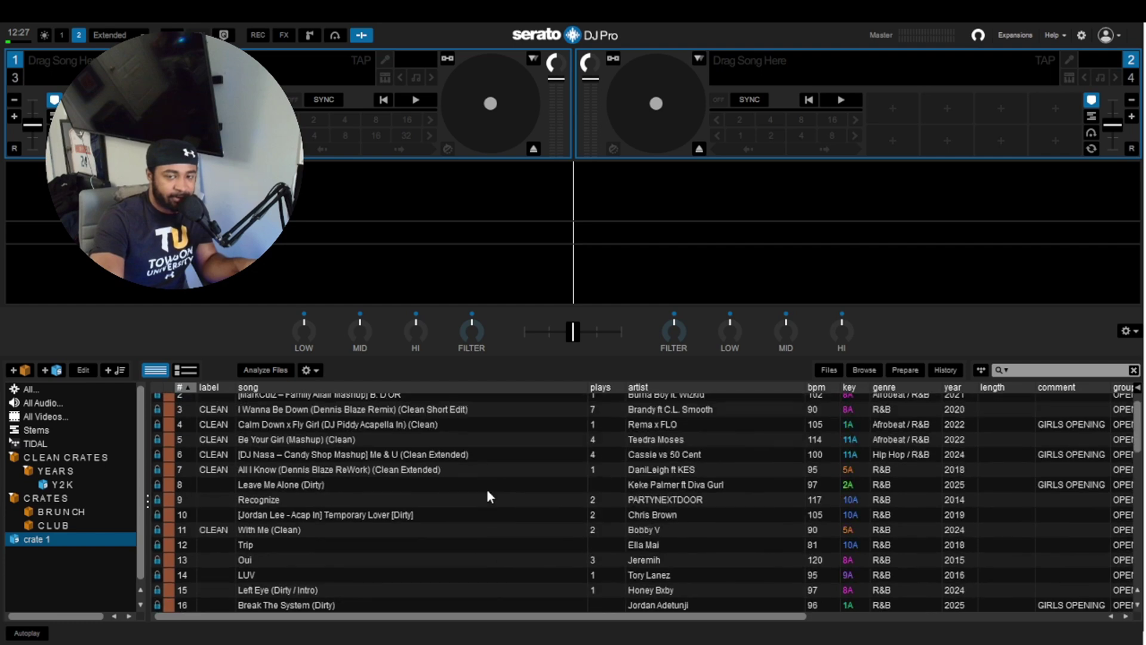
{"action": "scroll", "coordinate": [489, 502], "scroll_direction": "down", "scroll_amount": 5}
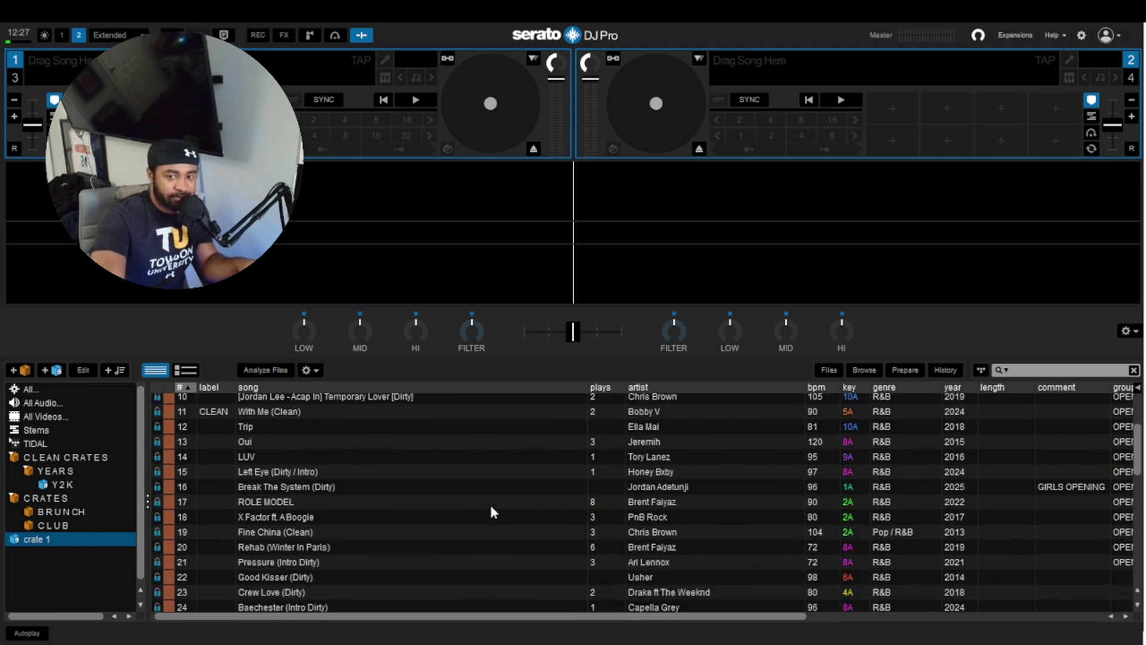
{"action": "scroll", "coordinate": [490, 515], "scroll_direction": "up", "scroll_amount": 4}
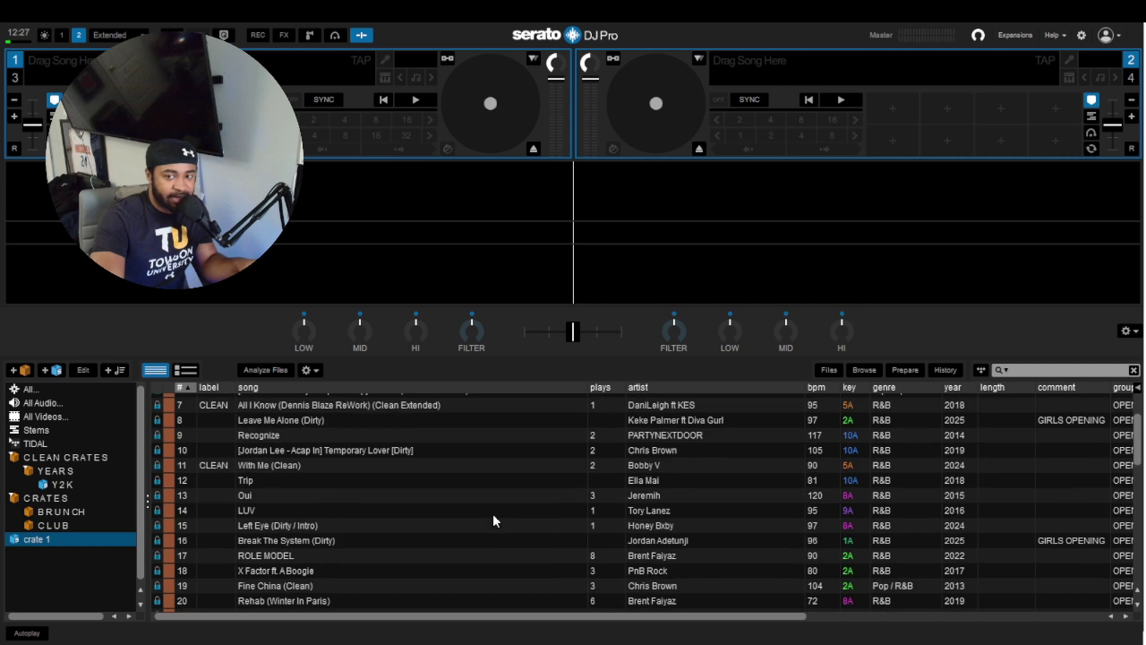
{"action": "scroll", "coordinate": [493, 526], "scroll_direction": "down", "scroll_amount": 3}
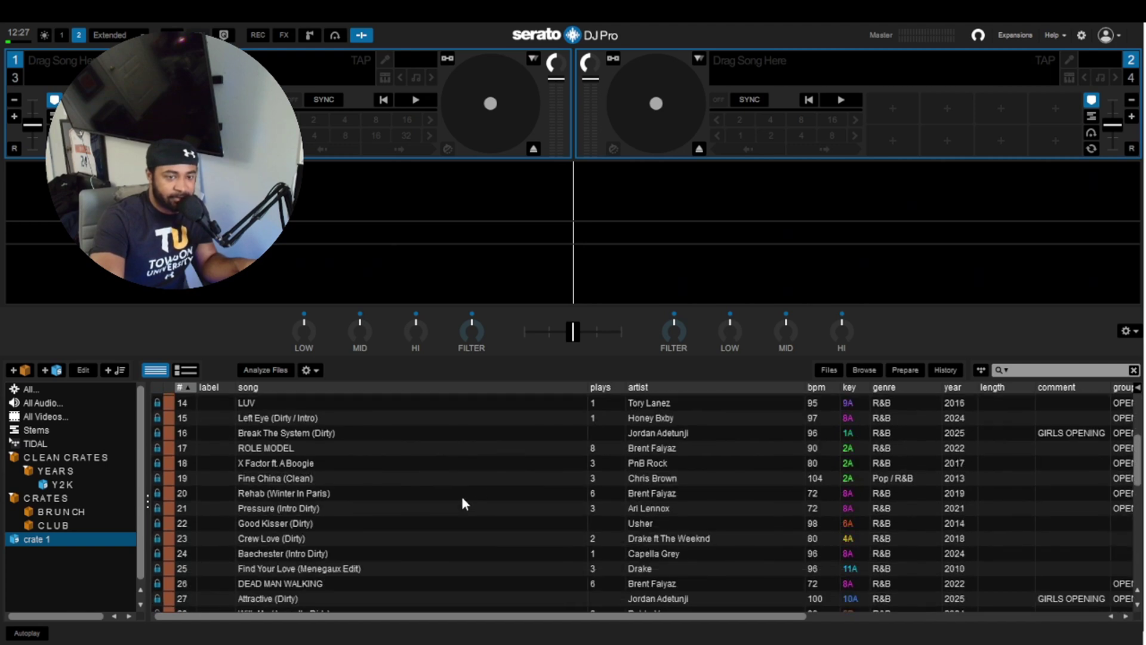
- Nest the new crate under BRUNCH and rename it OPEN-2010+
{"action": "left_click_drag", "start_coordinate": [52, 535], "coordinate": [63, 513]}
{"action": "double_click", "coordinate": [70, 530]}
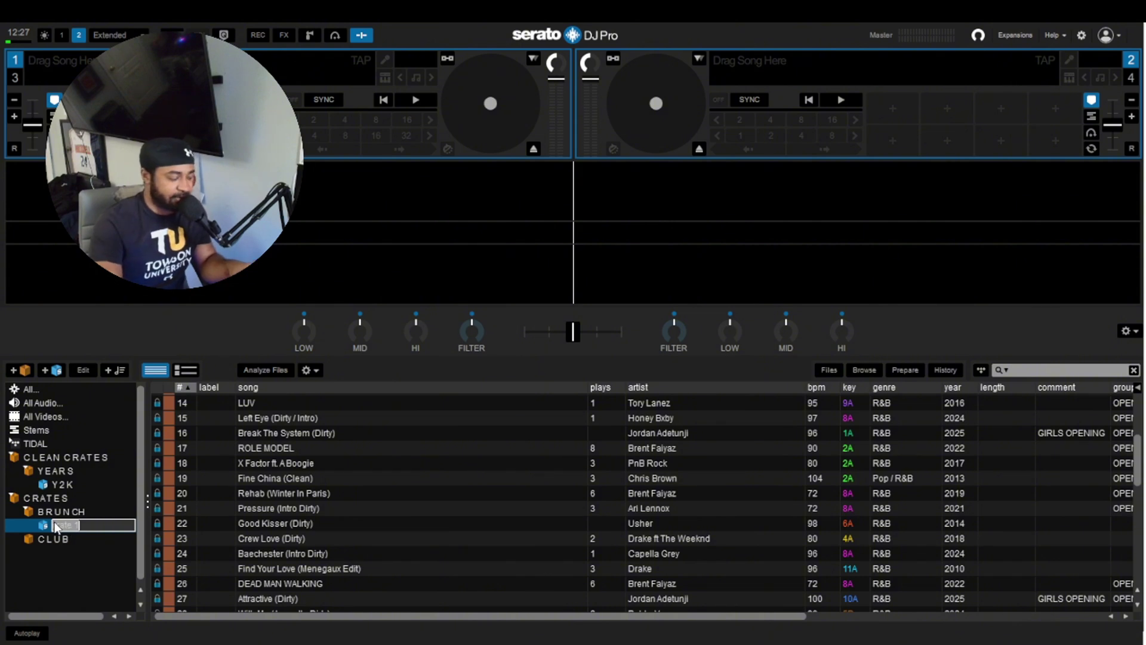
{"action": "type", "text": "RPEN"}
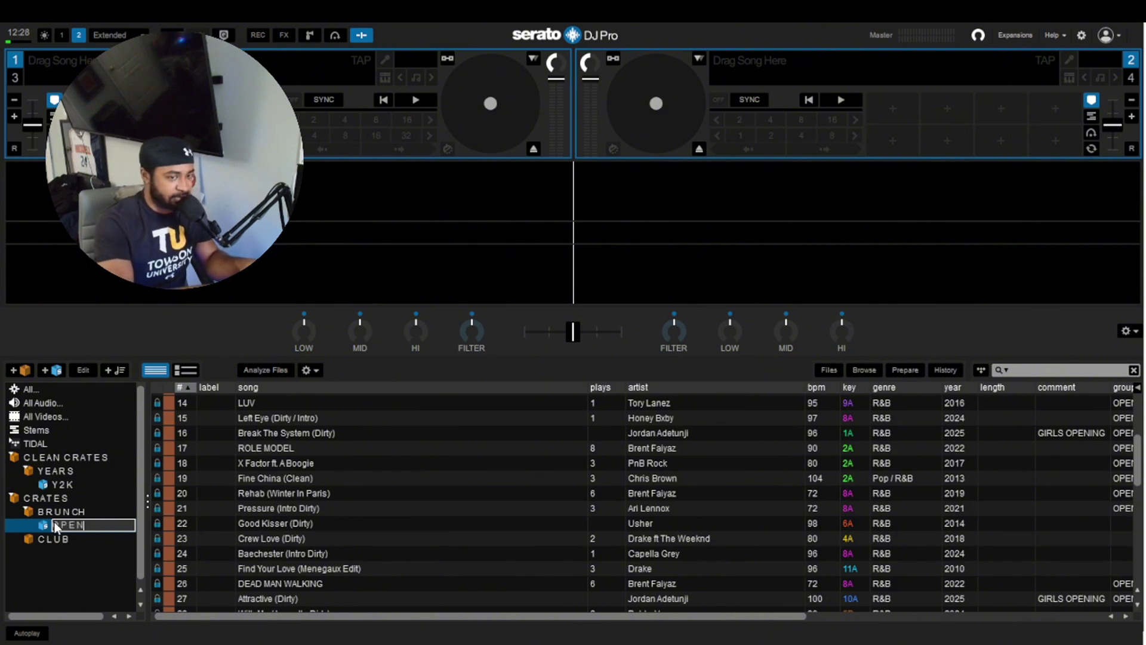
{"action": "type", "text": "-20"}
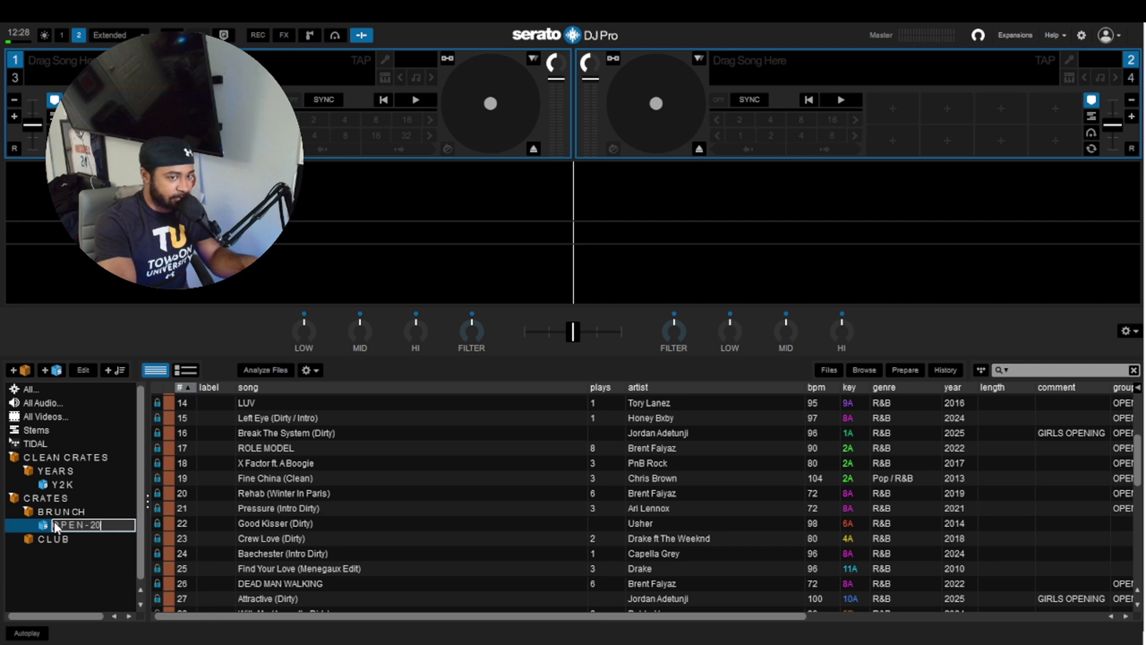
{"action": "type", "text": "10+"}
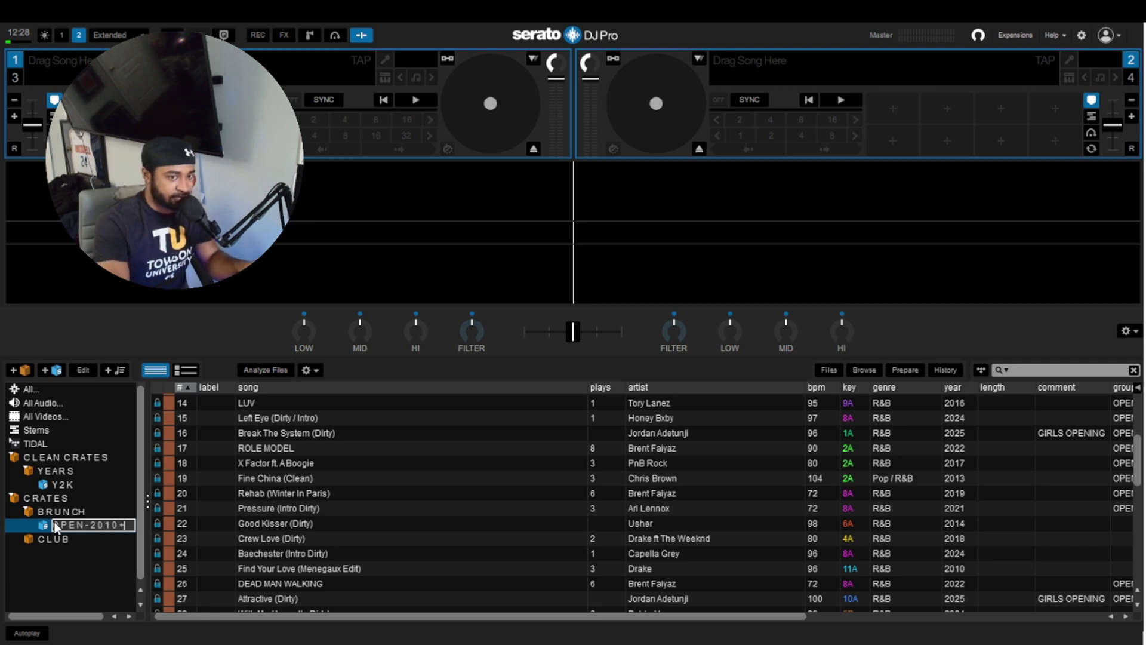
{"action": "key", "text": "Return"}
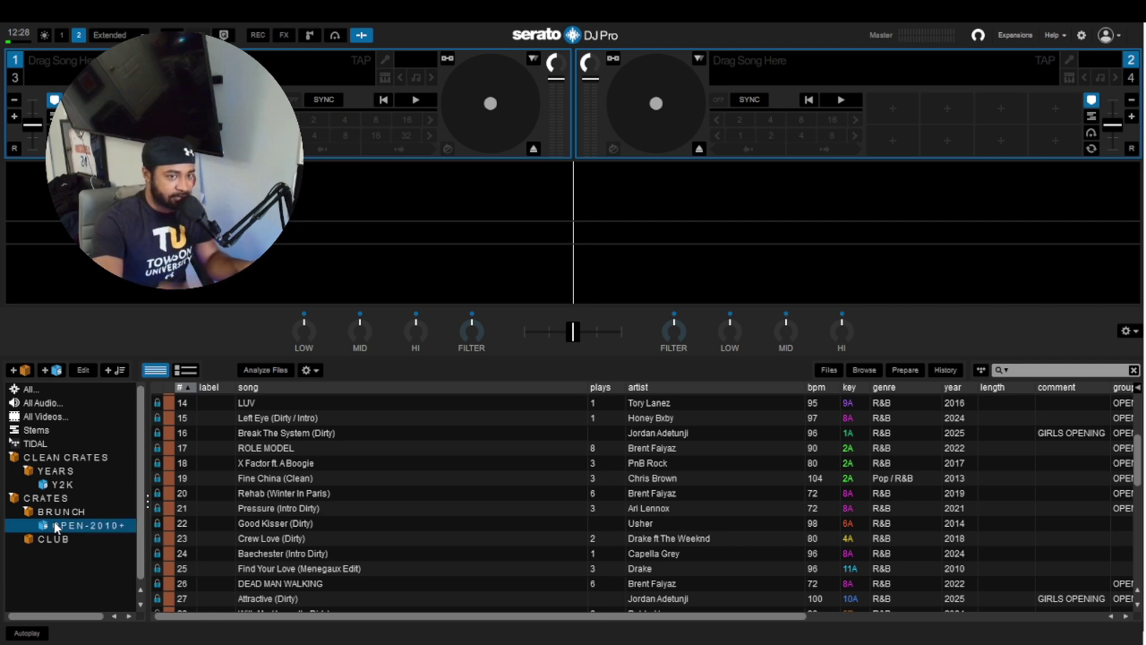
- With CLUB selected, start a new smart crate with the rule remixer contains CLUB
{"action": "left_click", "coordinate": [86, 540]}
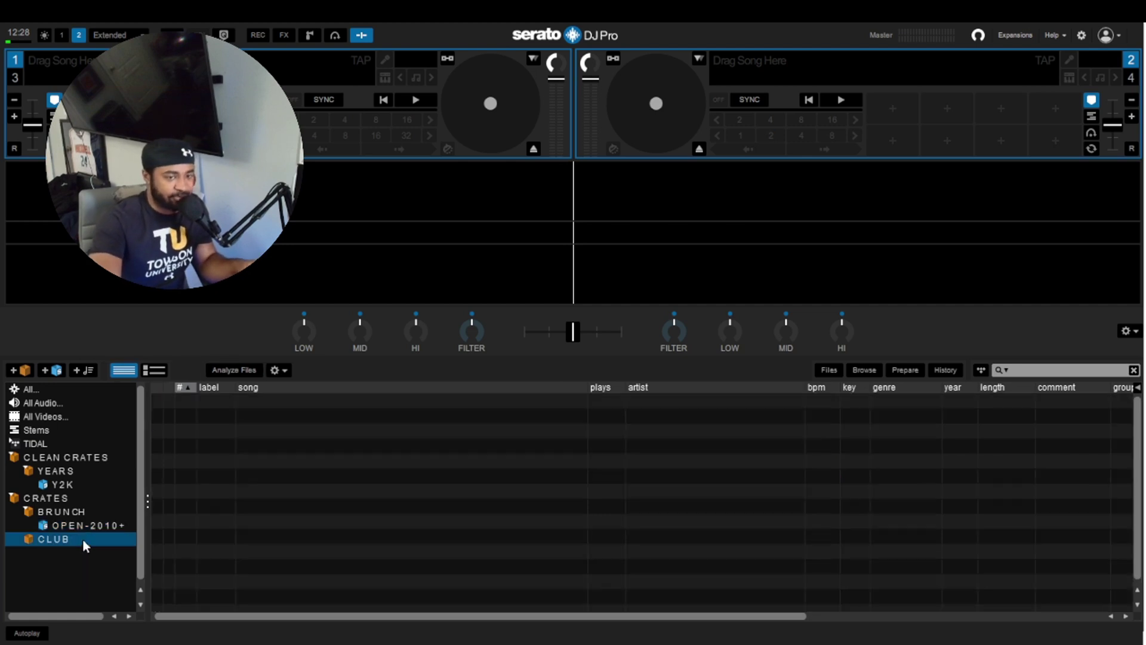
{"action": "left_click", "coordinate": [59, 372]}
{"action": "left_click", "coordinate": [388, 414]}
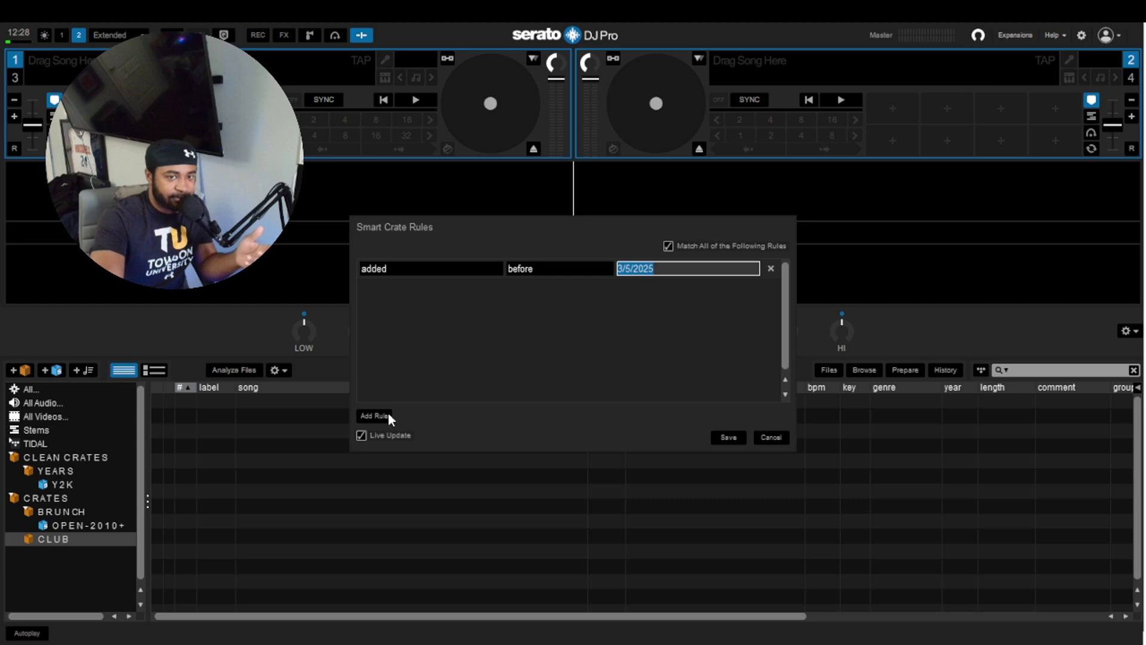
{"action": "left_click", "coordinate": [400, 267]}
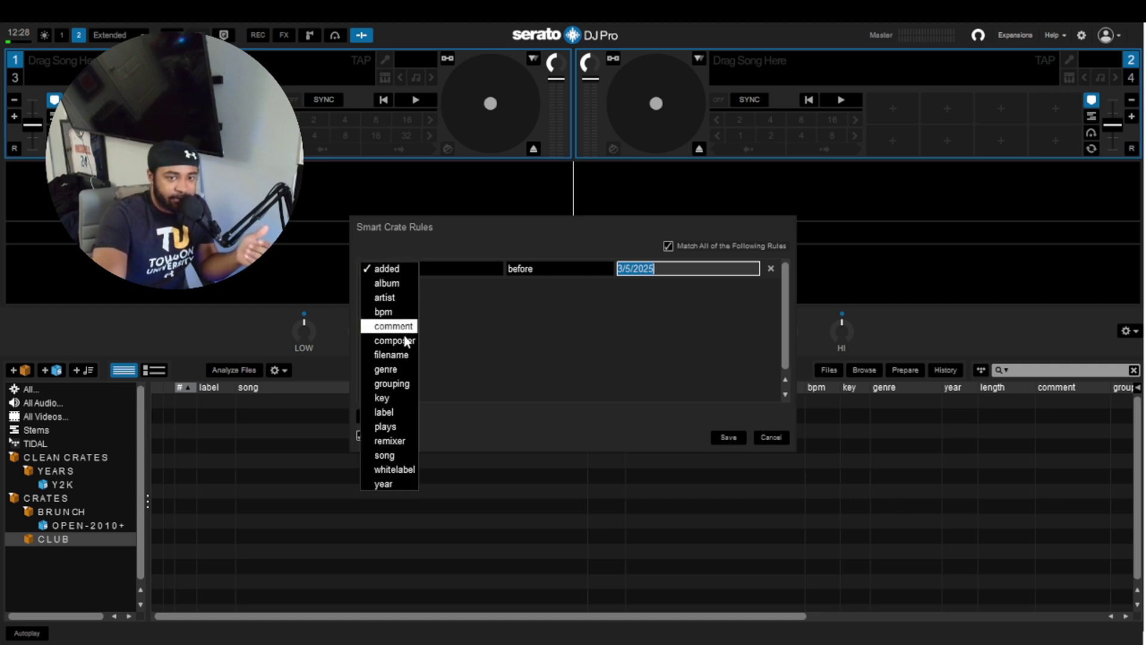
{"action": "left_click", "coordinate": [394, 441]}
{"action": "type", "text": "CLUB"}
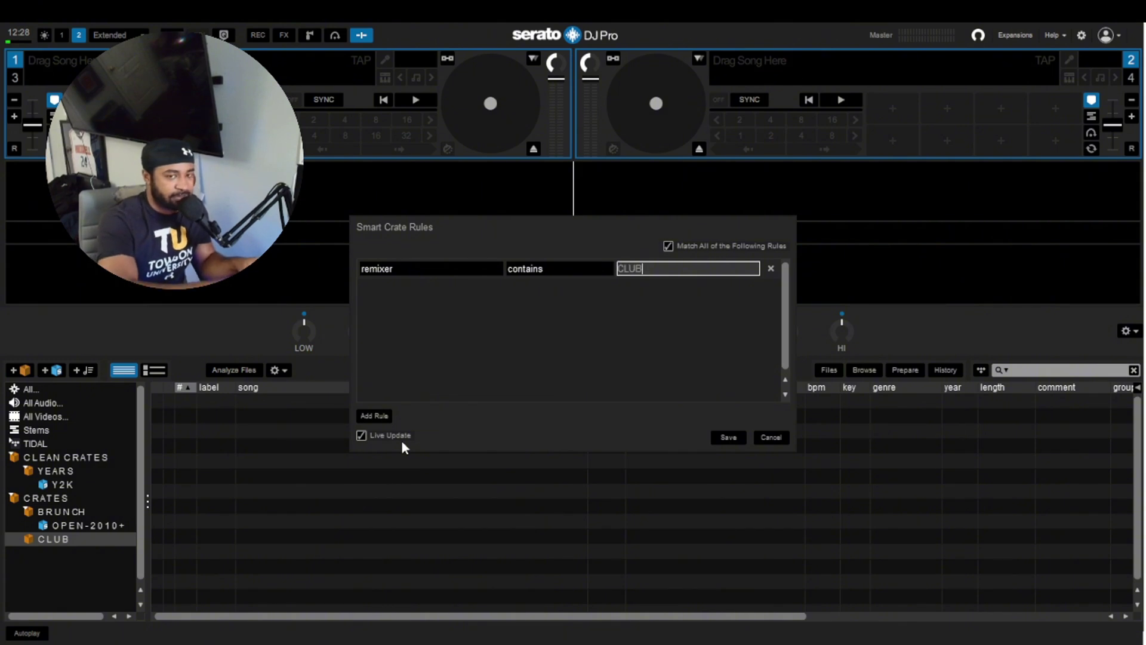
- Add a second rule that checks the composer field
{"action": "left_click", "coordinate": [375, 416]}
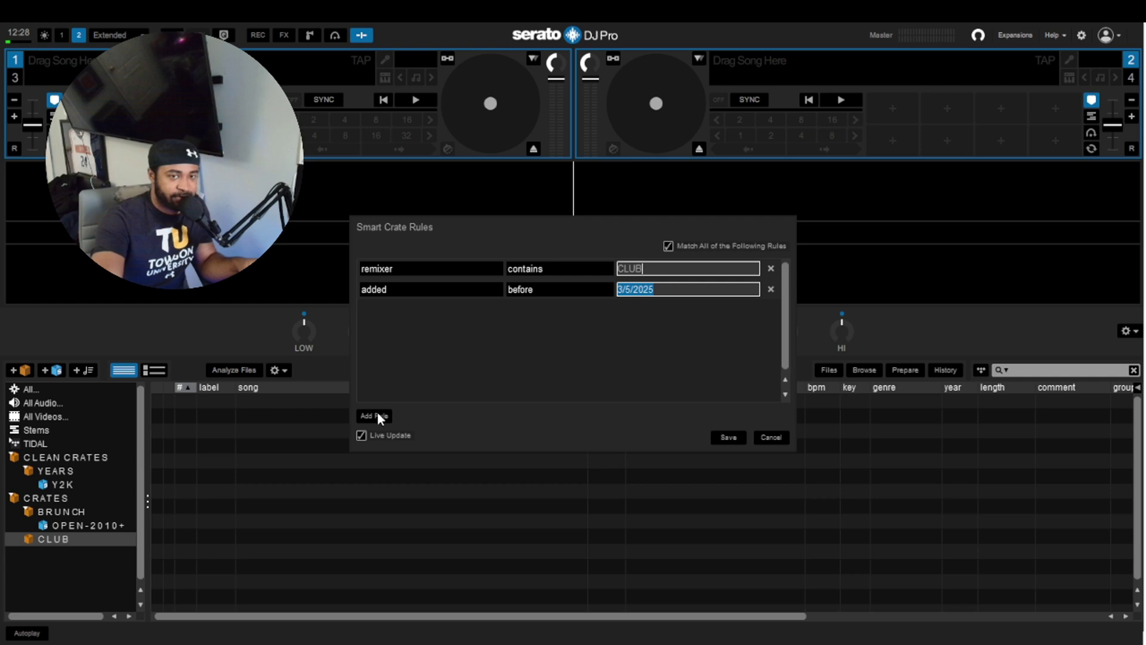
{"action": "left_click", "coordinate": [395, 289]}
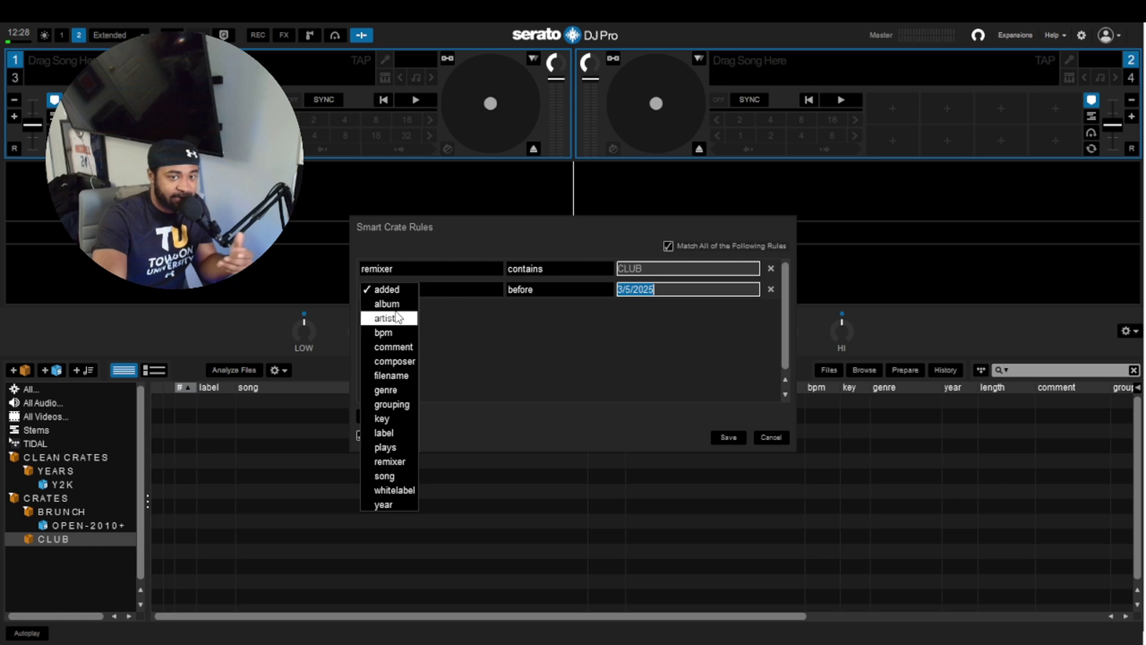
{"action": "left_click", "coordinate": [395, 361]}
- Complete the composer contains Remix rule, save the crate, and show crate 1
{"action": "type", "text": "Remix"}
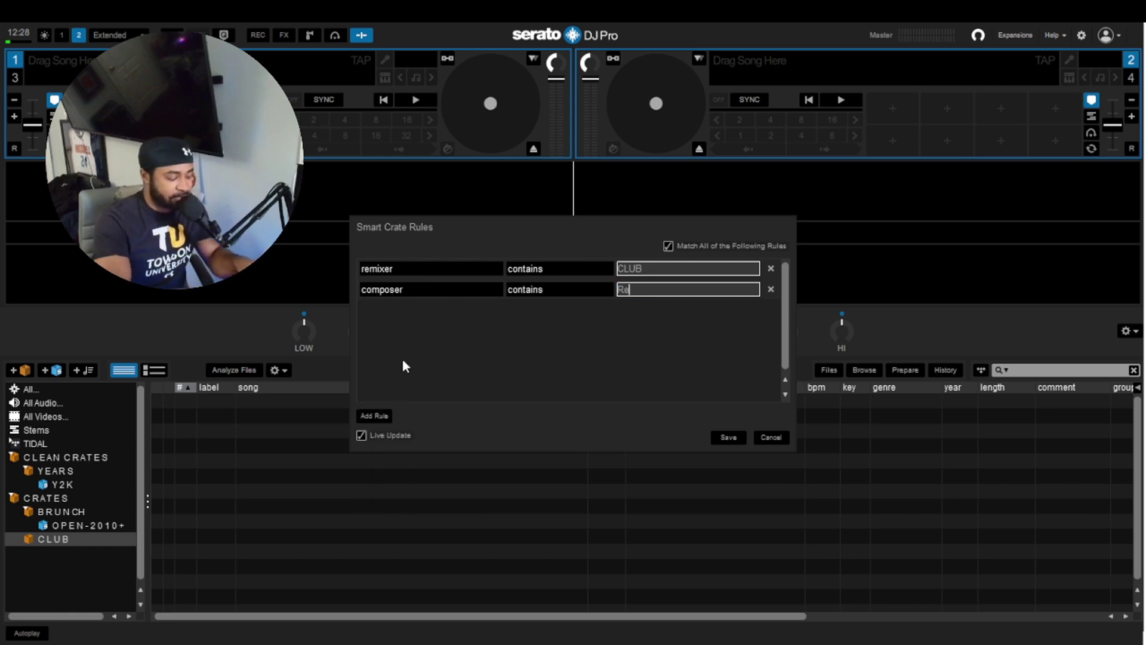
{"action": "left_click", "coordinate": [713, 436]}
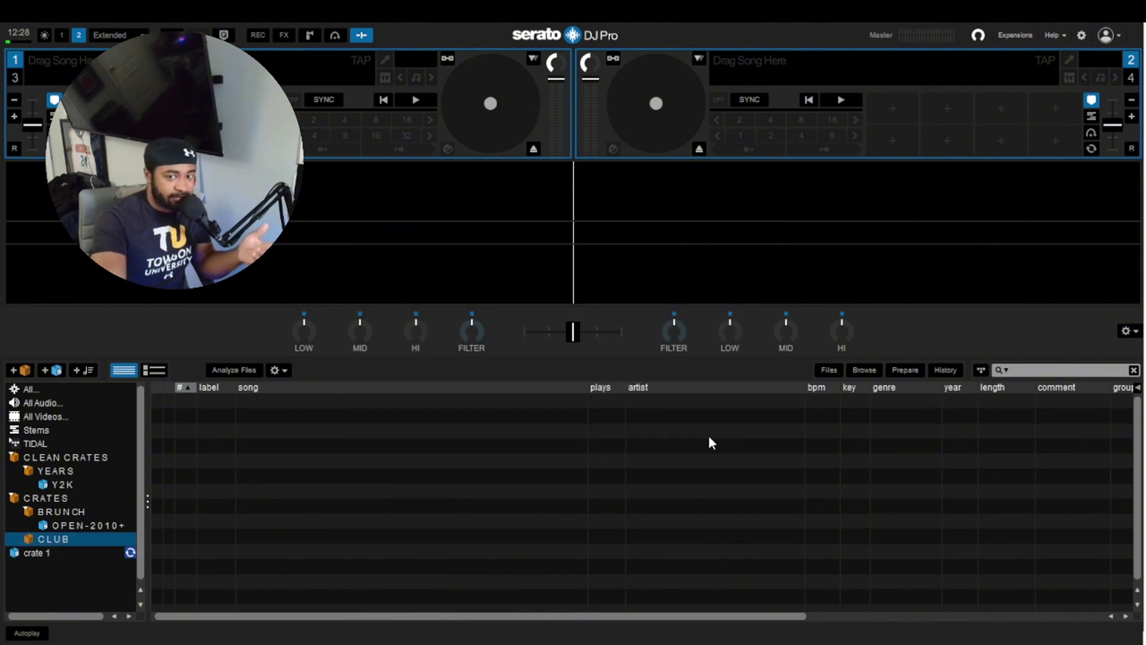
{"action": "left_click", "coordinate": [99, 540]}
{"action": "left_click", "coordinate": [98, 550]}
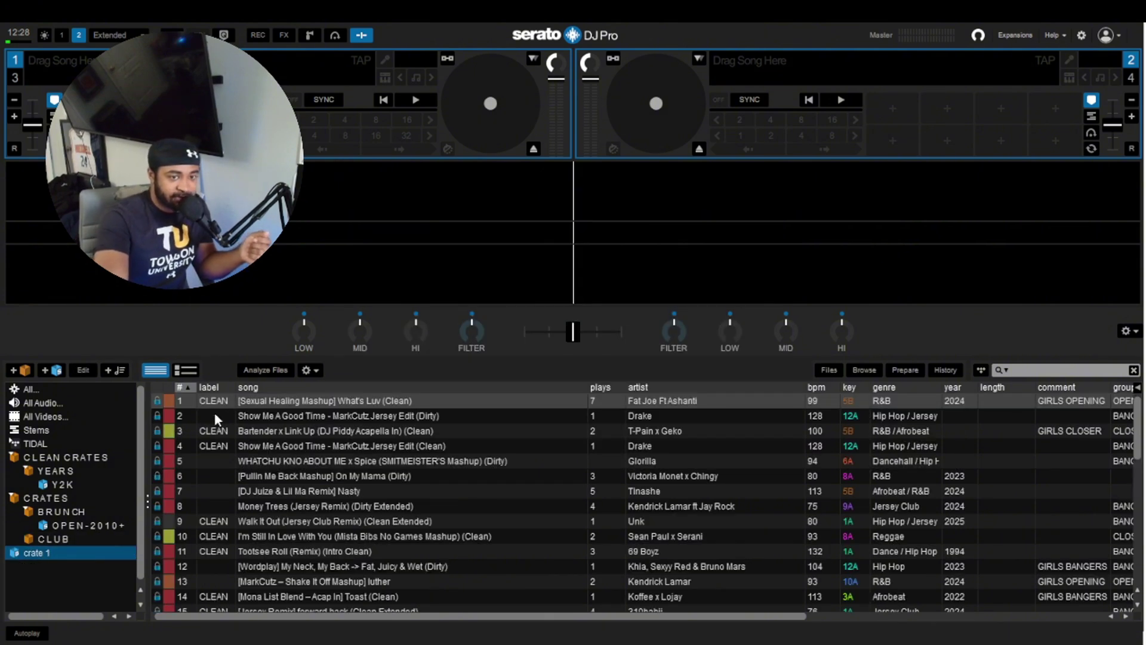
- Browse the matching tracks, including Bartender x Link Up and WHATCHU KNO ABOUT ME
{"action": "left_click", "coordinate": [405, 416]}
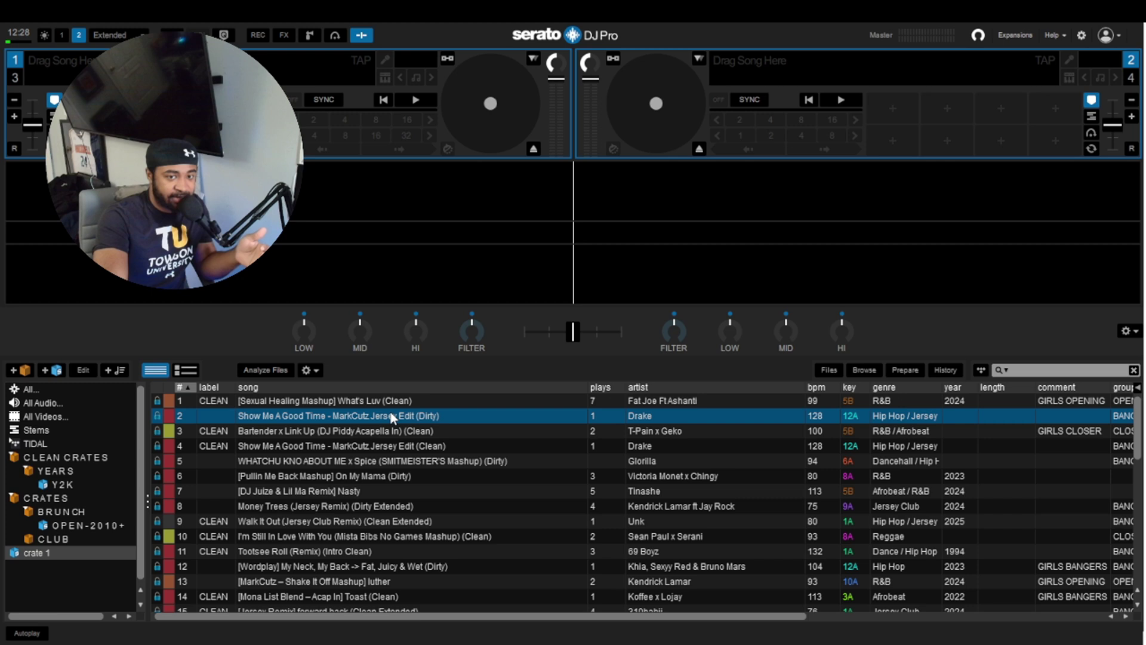
{"action": "left_click", "coordinate": [396, 427]}
{"action": "left_click", "coordinate": [398, 413]}
{"action": "left_click", "coordinate": [416, 435]}
{"action": "left_click", "coordinate": [558, 450]}
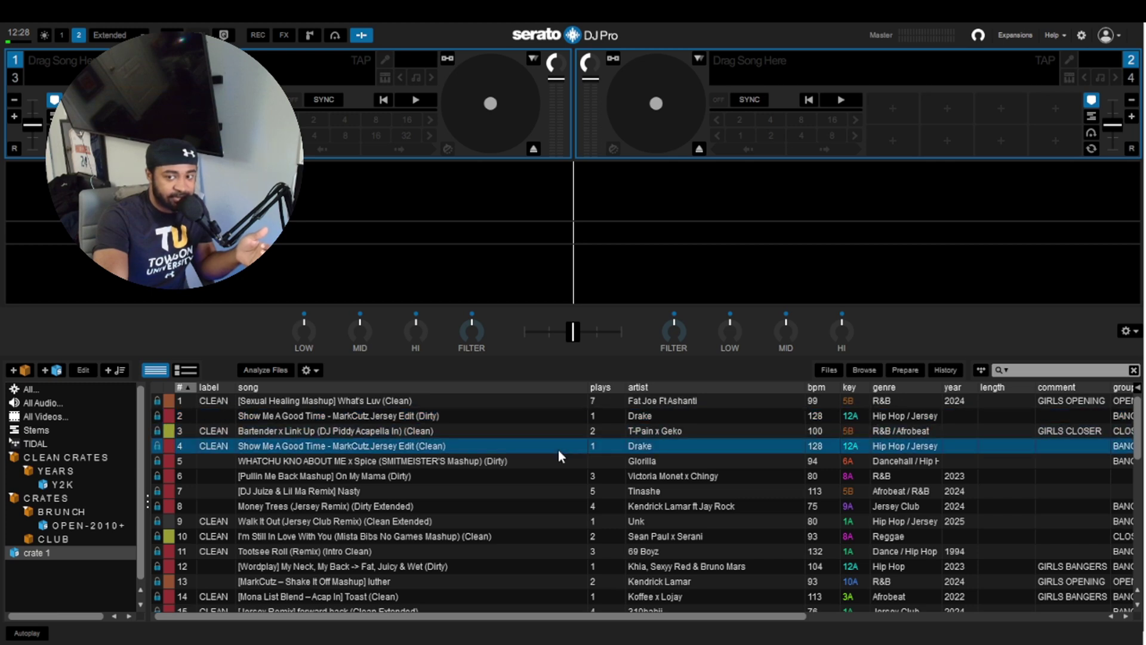
{"action": "left_click", "coordinate": [608, 469]}
{"action": "left_click", "coordinate": [610, 461]}
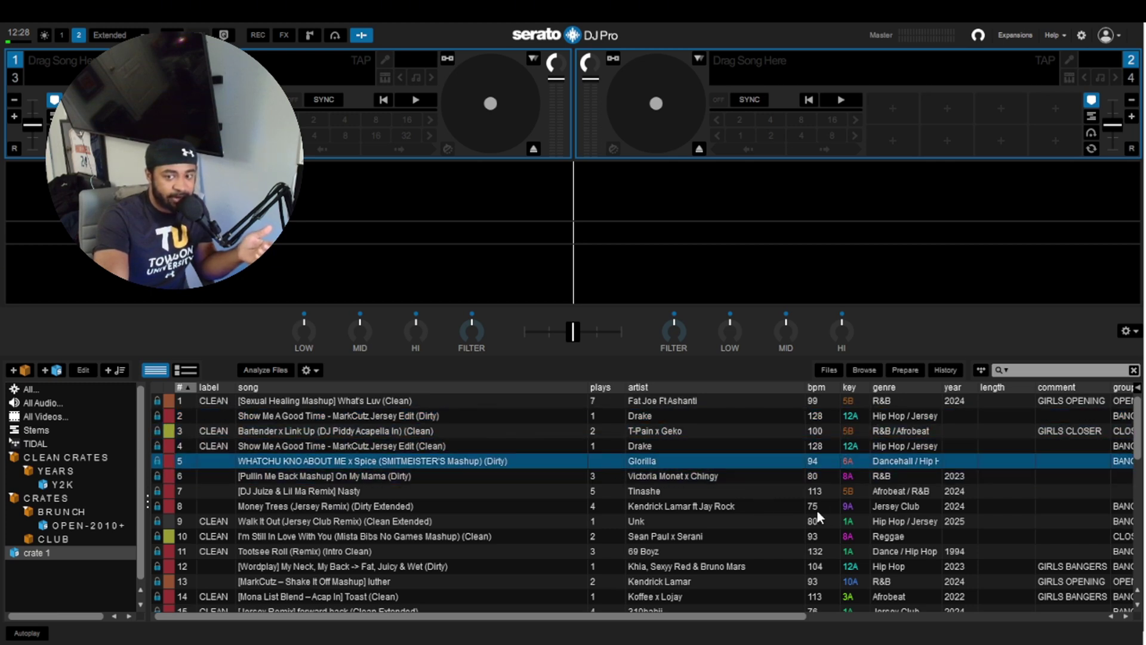
{"action": "left_click", "coordinate": [746, 492]}
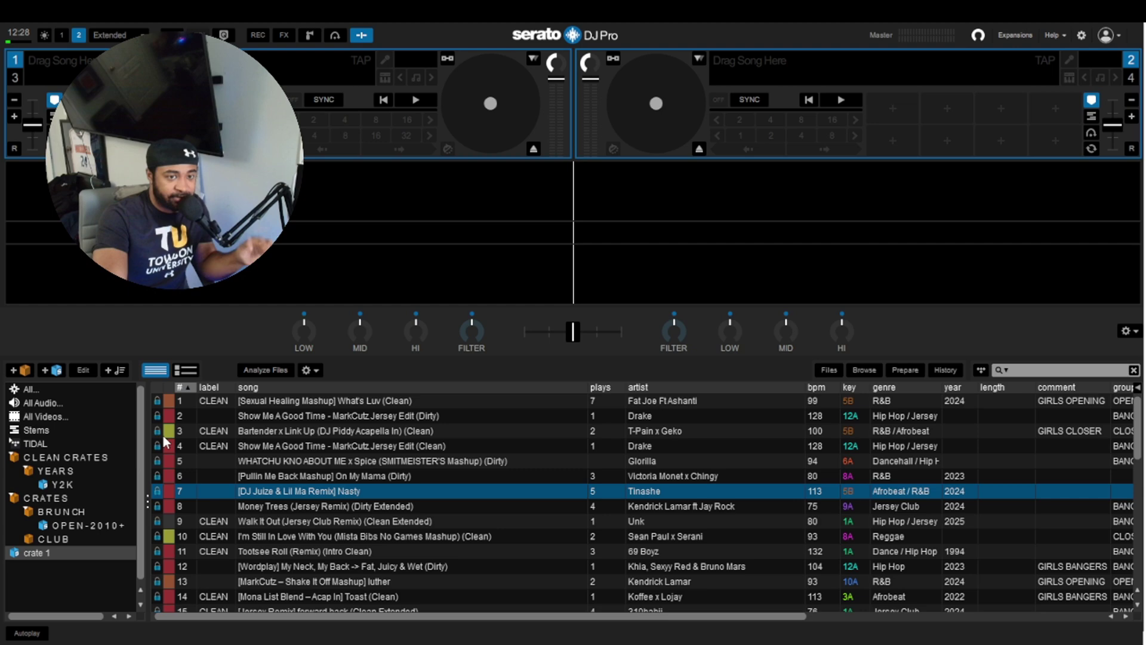
- Reverse the order by #, sort by bpm slowest first, then show the CLUB crate
{"action": "left_click", "coordinate": [189, 388]}
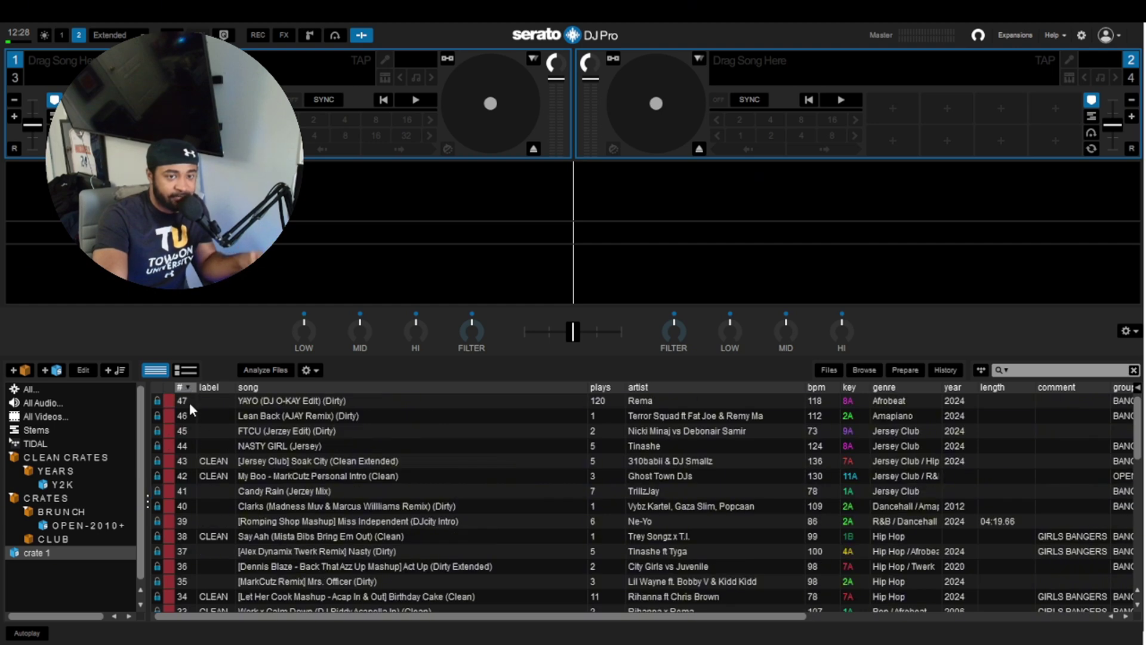
{"action": "left_click", "coordinate": [189, 402]}
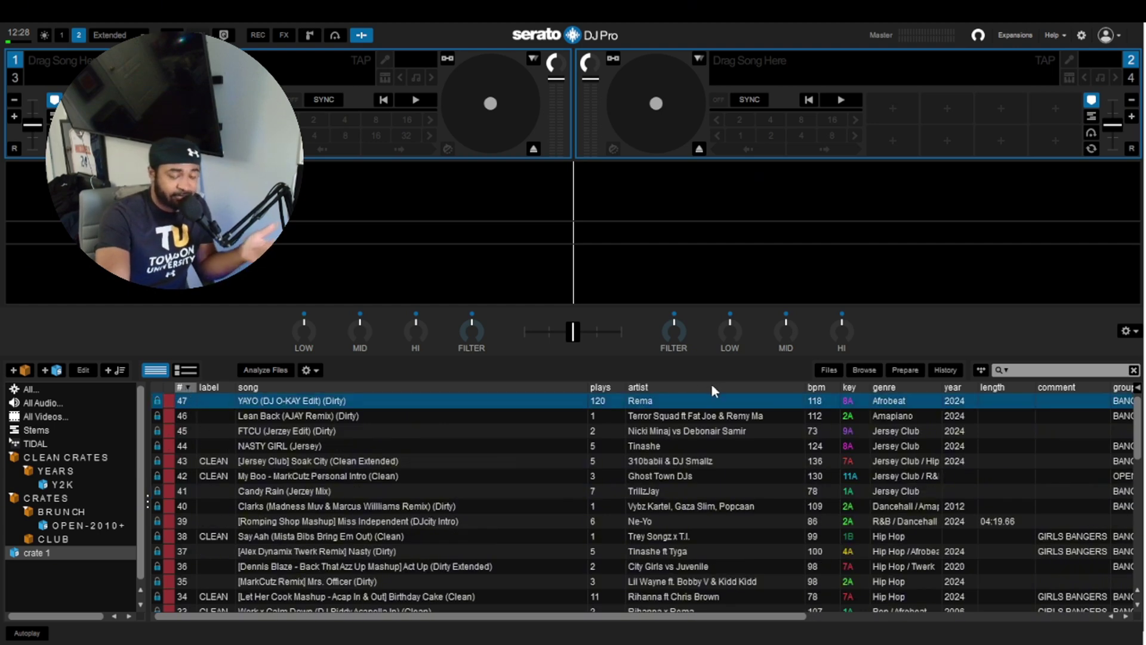
{"action": "left_click", "coordinate": [818, 387]}
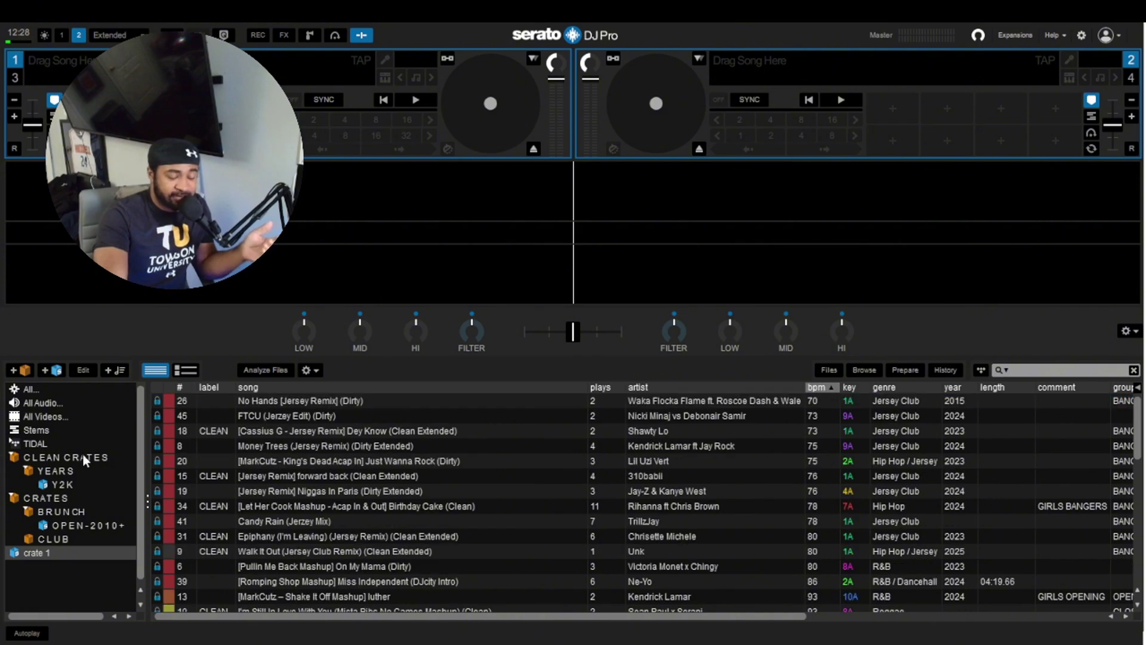
{"action": "left_click", "coordinate": [85, 538]}
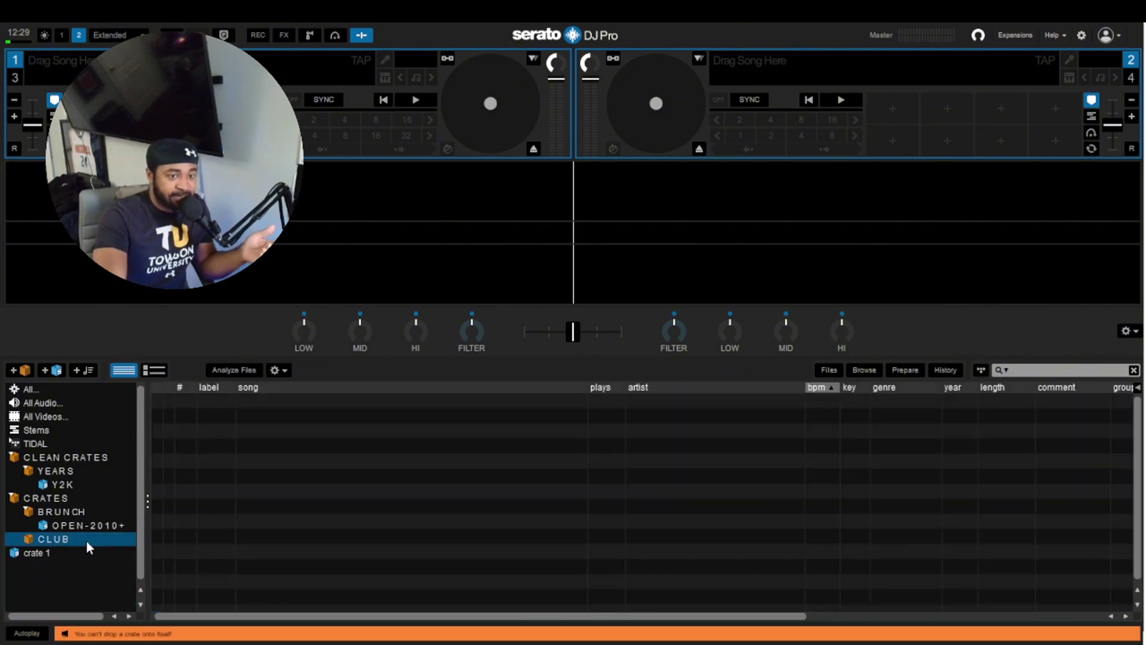
- Nest crate 1 under CLUB and rename it CLUB EDITS
{"action": "left_click_drag", "start_coordinate": [76, 555], "coordinate": [80, 543]}
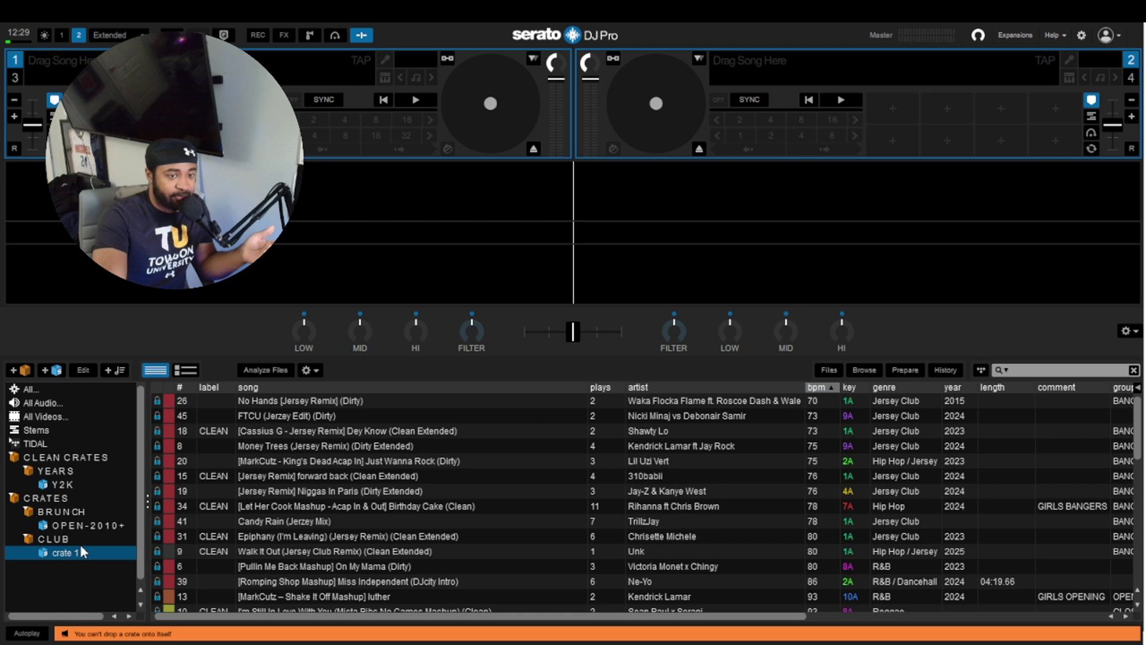
{"action": "left_click", "coordinate": [84, 550]}
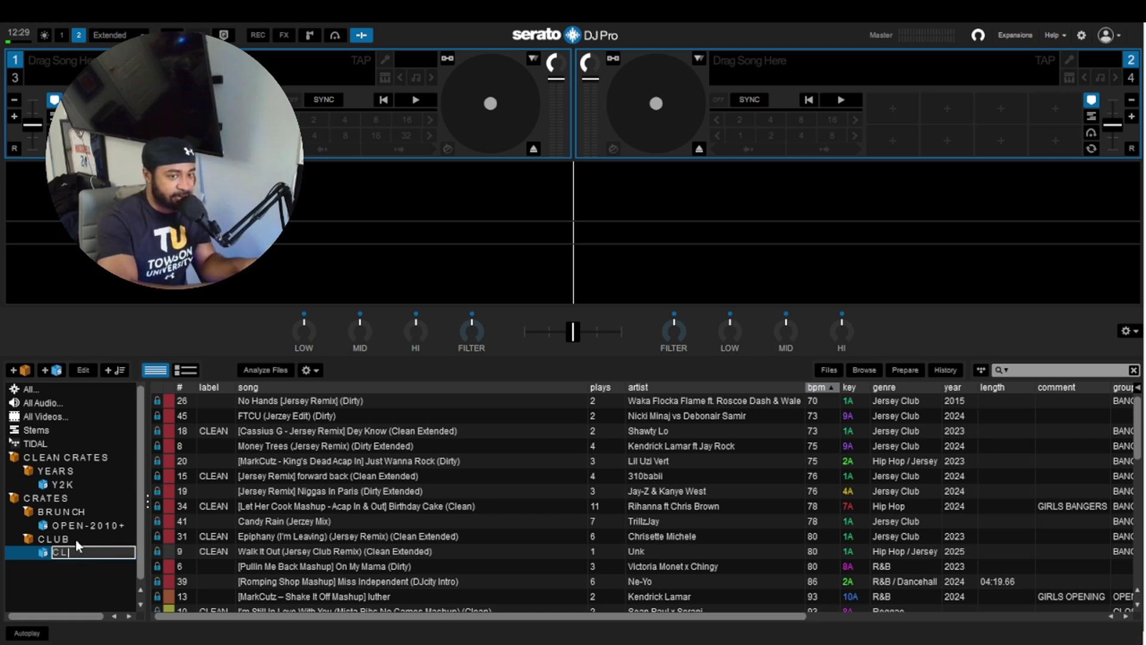
{"action": "type", "text": "CLUB ED"}
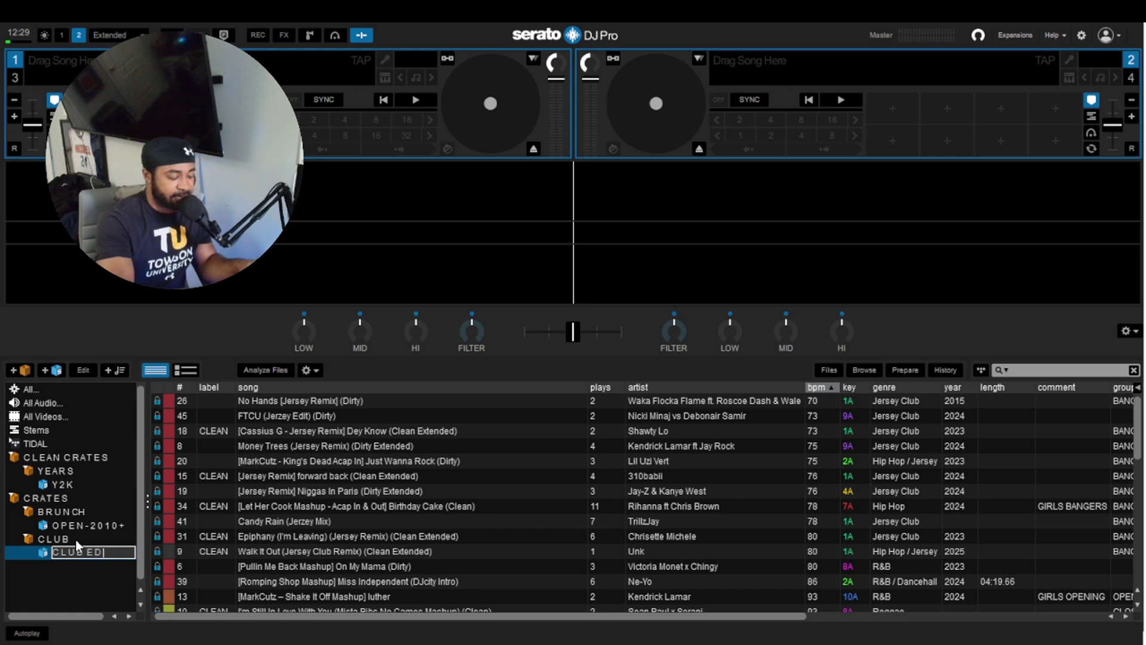
{"action": "type", "text": "ITS"}
{"action": "key", "text": "Return"}
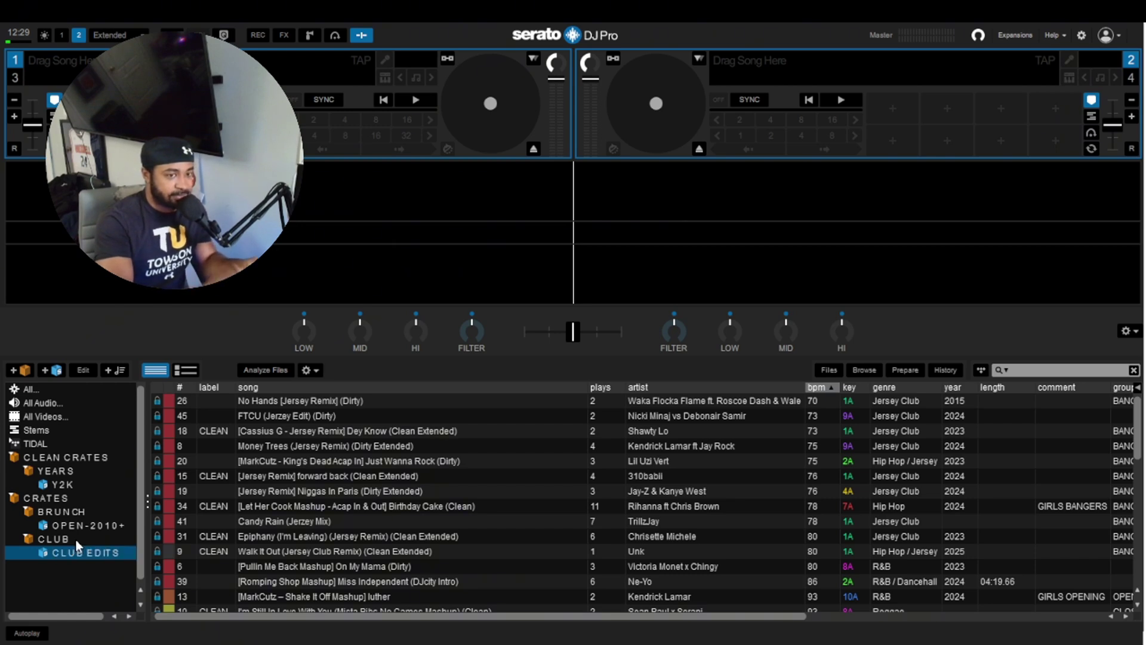
{"action": "double_click", "coordinate": [108, 554]}
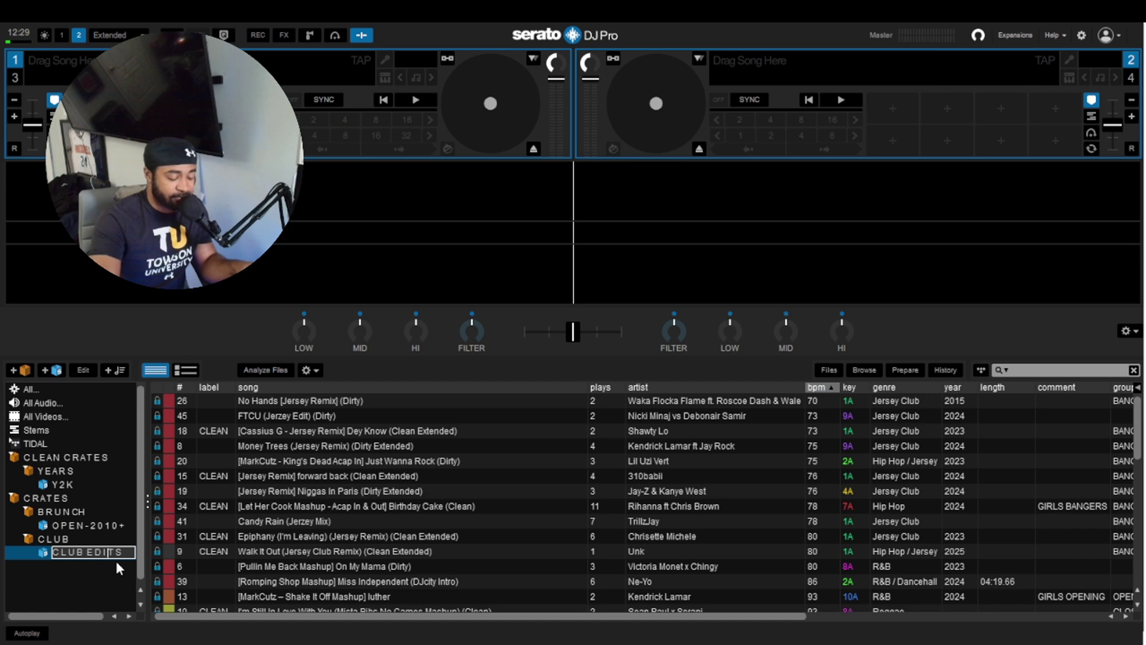
{"action": "key", "text": "Return"}
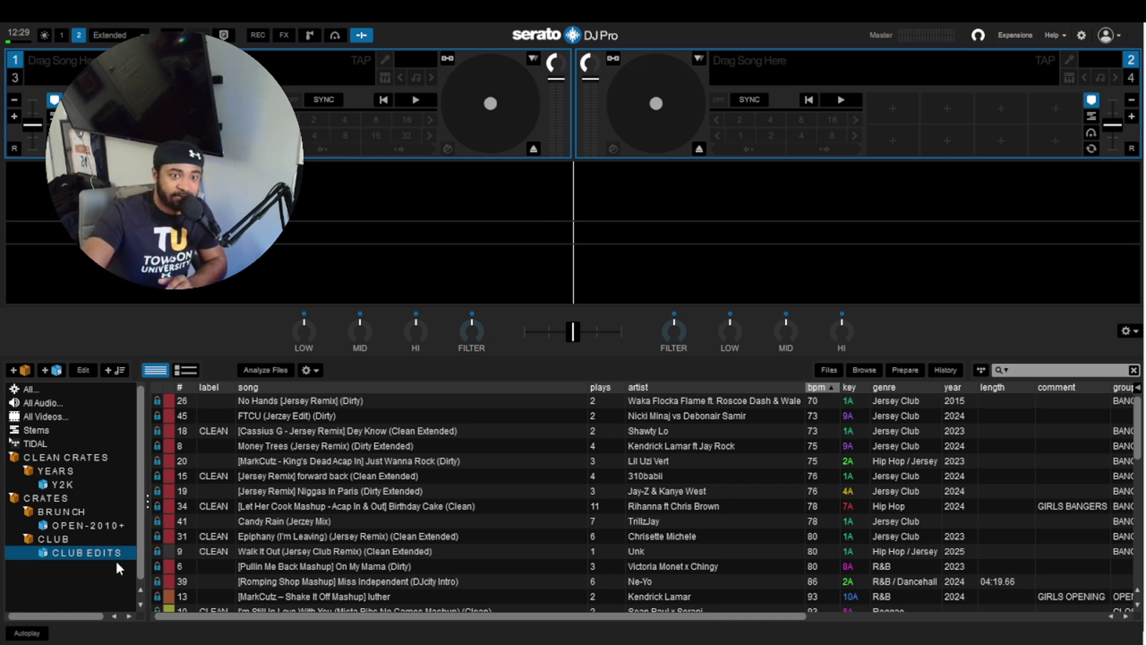
{"action": "left_click_drag", "start_coordinate": [350, 615], "coordinate": [606, 610]}
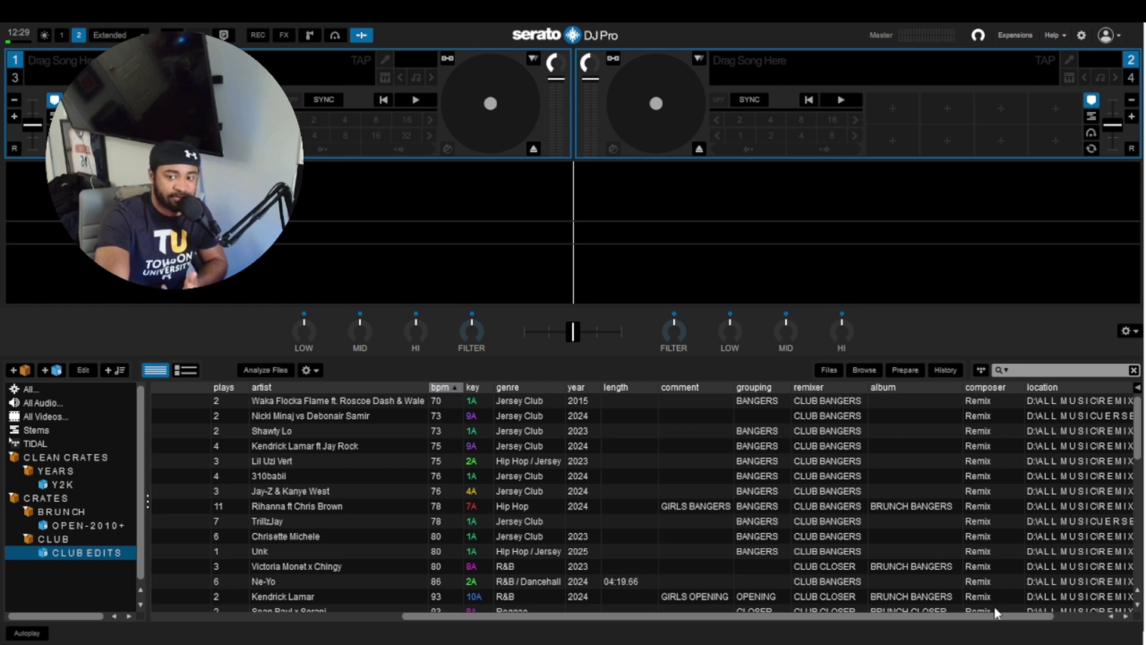
{"action": "left_click_drag", "start_coordinate": [1000, 616], "coordinate": [582, 632]}
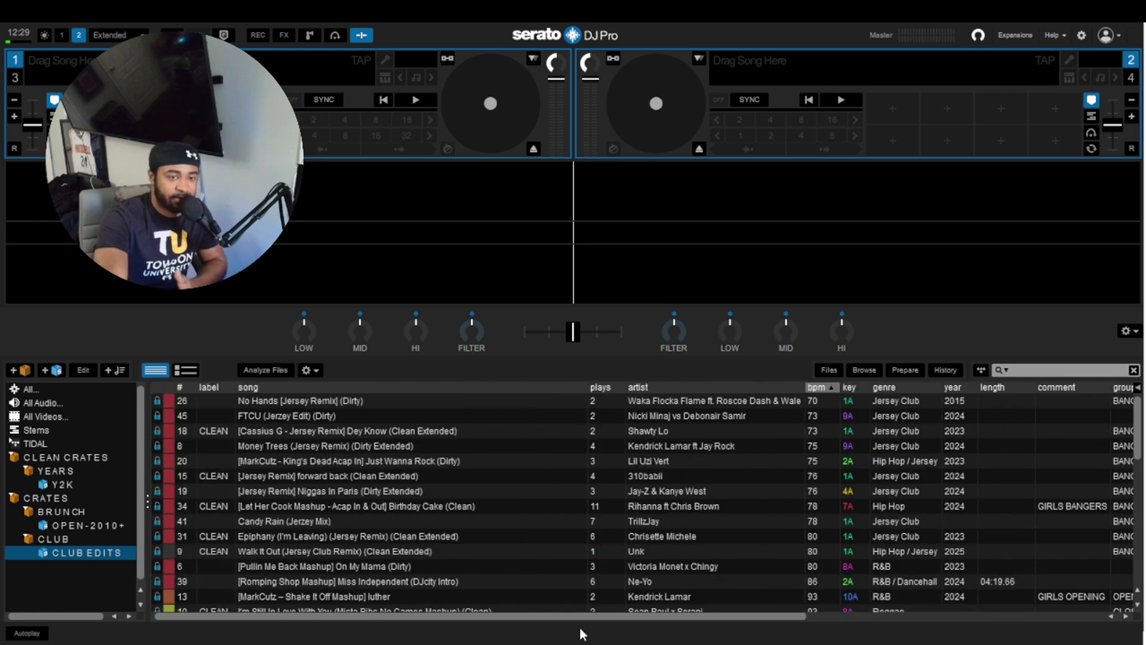